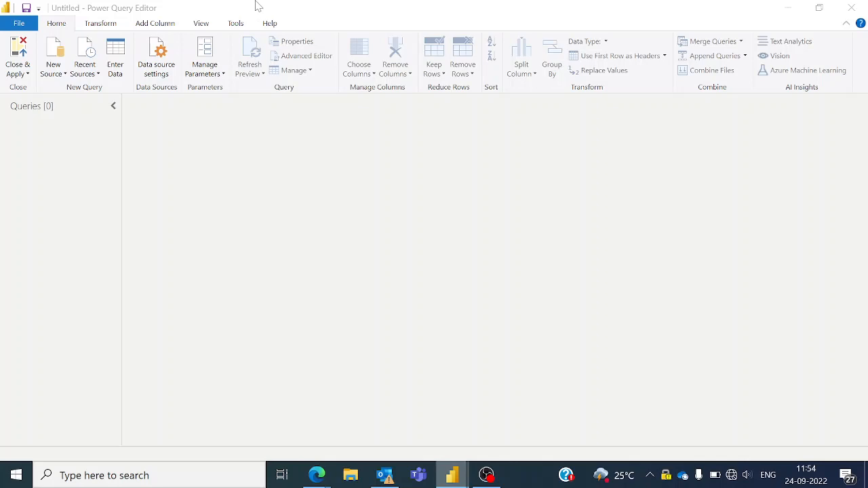
- Create a new blank query in the Power Query Editor
left_click(203, 6)
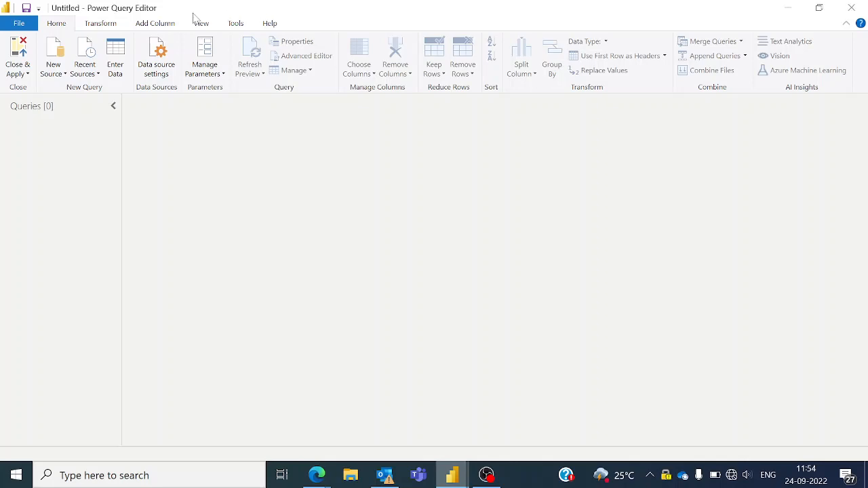
left_click(58, 76)
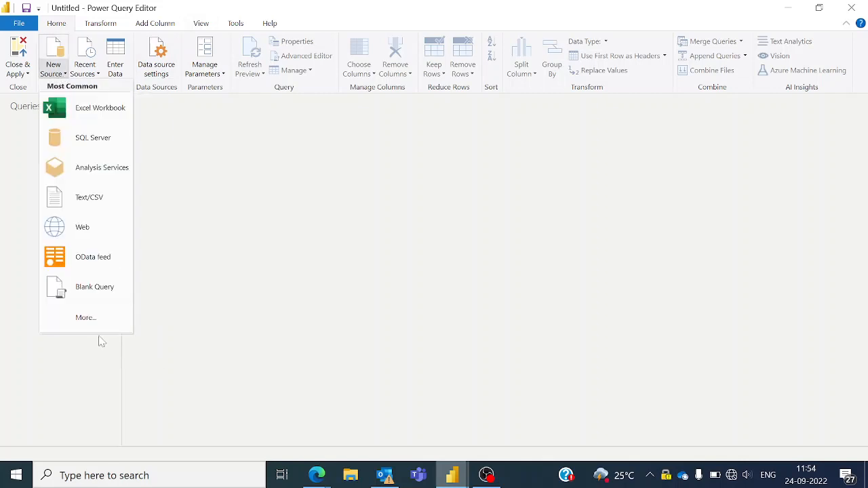
left_click(98, 288)
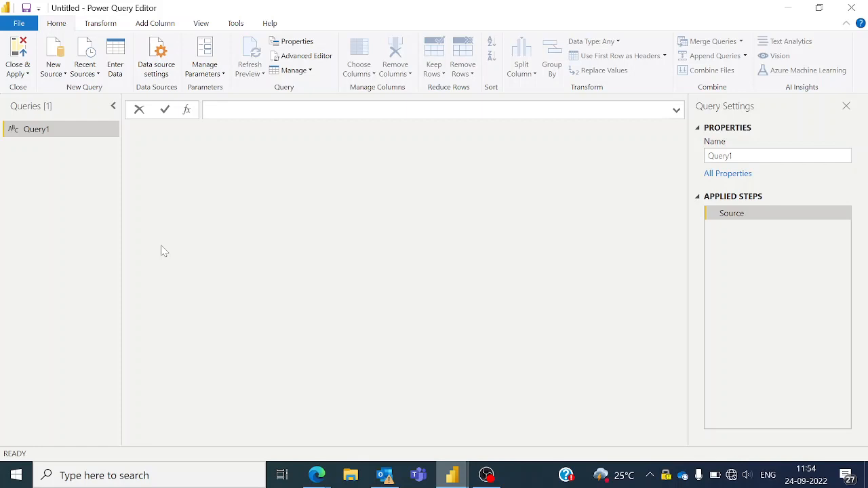
- Try to enter and apply the formula = list.Dates for the blank query
type("= list")
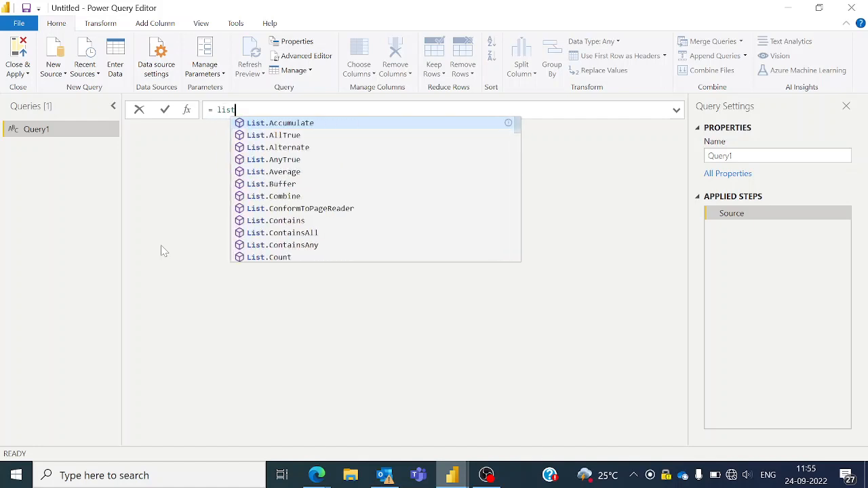
type(".dates")
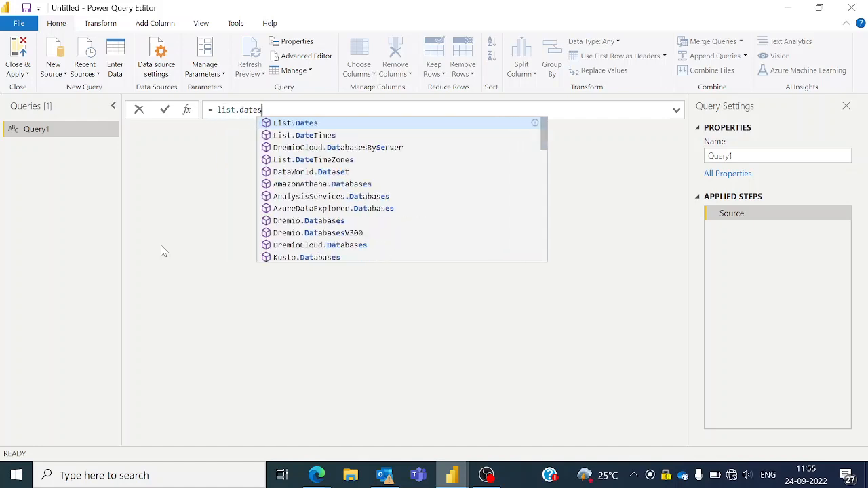
key("Tab")
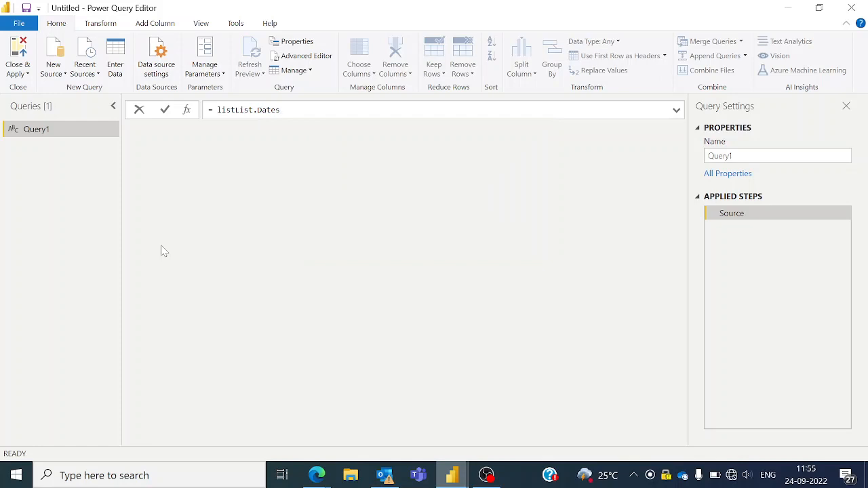
left_click(249, 109)
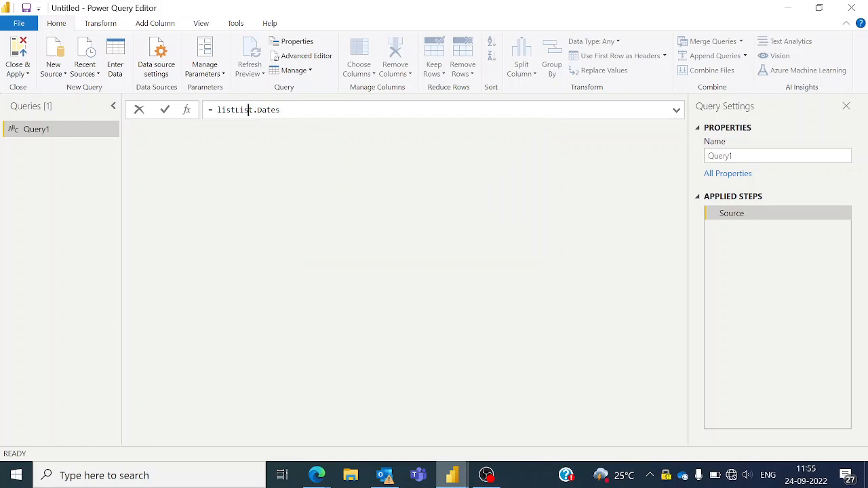
key("Delete")
key("BackSpace")
key("BackSpace")
key("BackSpace")
key("Return")
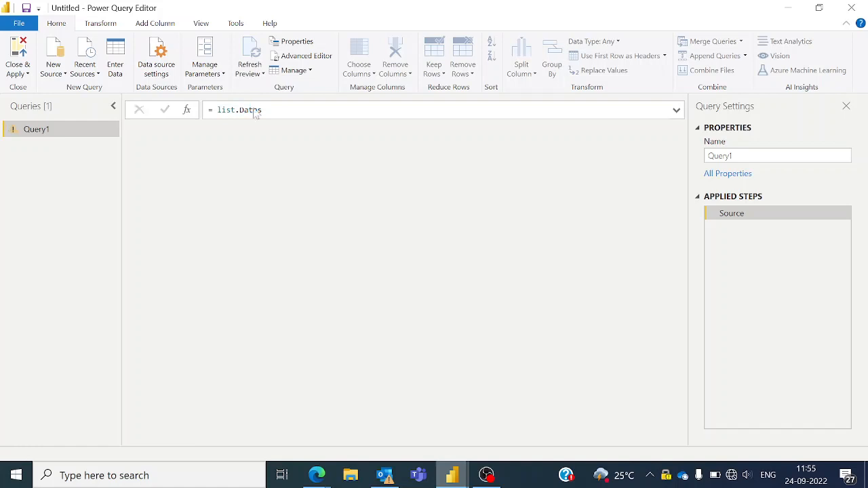
- Replace the blank query's formula with the correctly capitalised = List.Dates and apply it
left_click(262, 110)
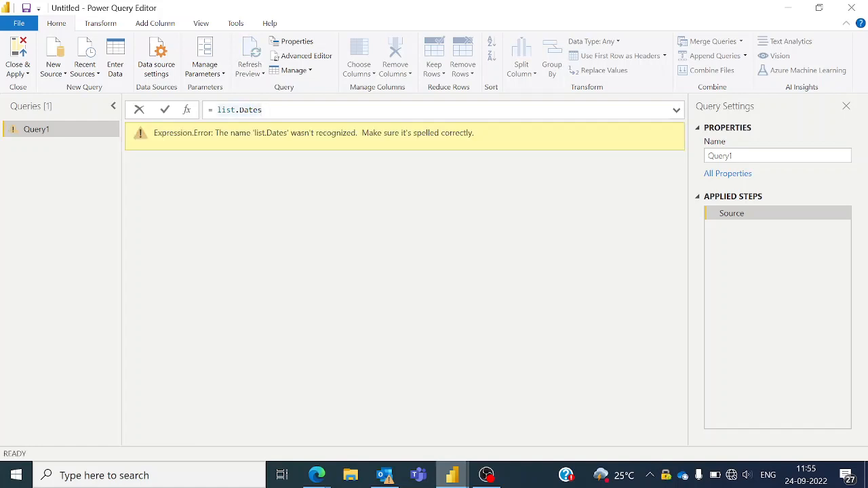
key("BackSpace")
key("BackSpace")
key("BackSpace")
key("BackSpace")
key("BackSpace")
key("BackSpace")
key("BackSpace")
key("BackSpace")
key("BackSpace")
key("BackSpace")
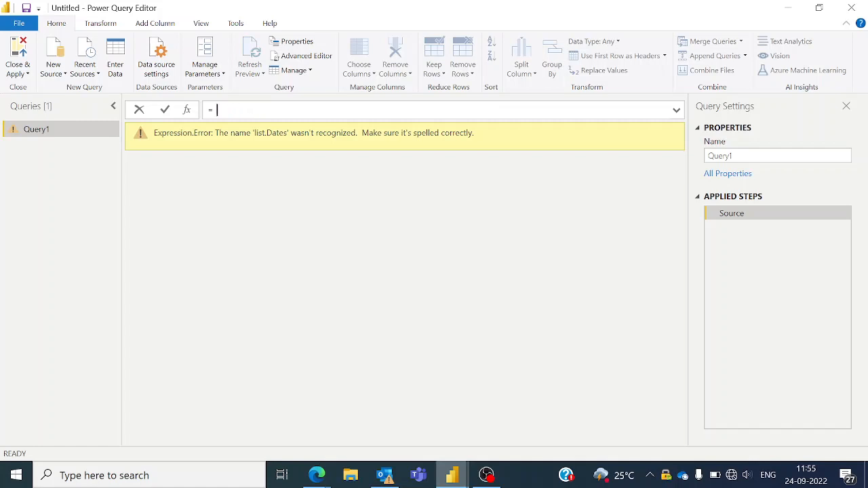
type("L")
key("Escape")
type("ist")
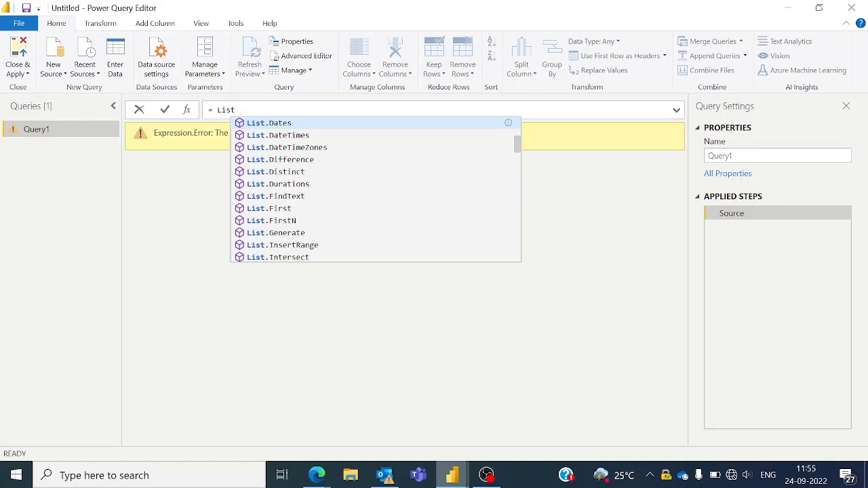
type(".dates")
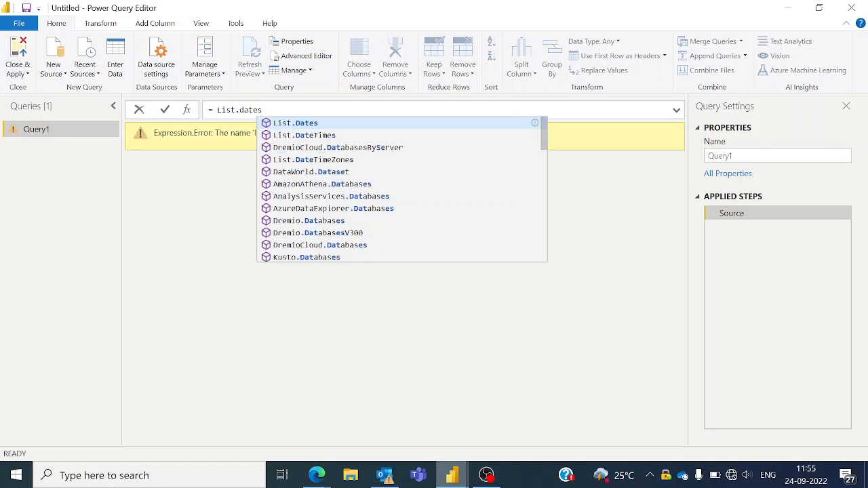
left_click(280, 124)
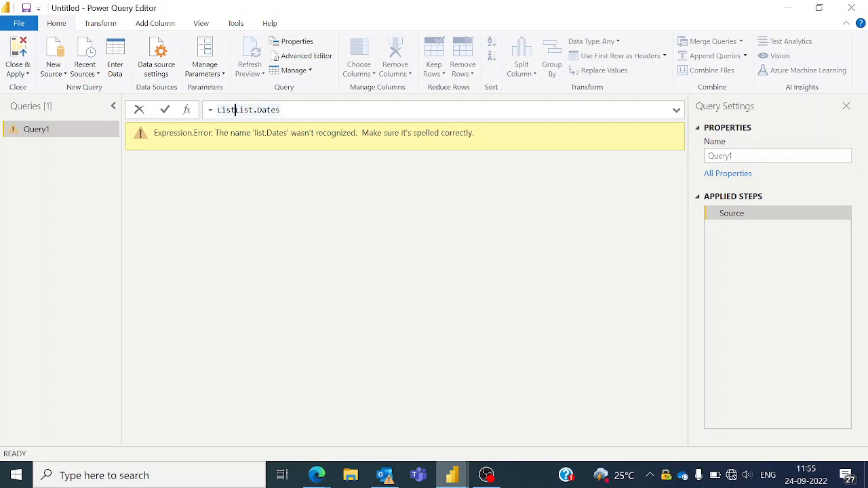
key("BackSpace")
key("BackSpace")
key("BackSpace")
key("BackSpace")
key("BackSpace")
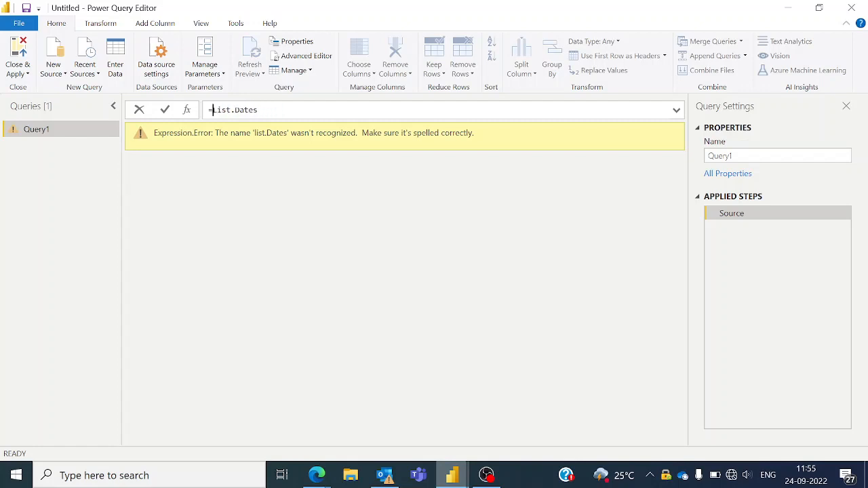
key("End")
key("Return")
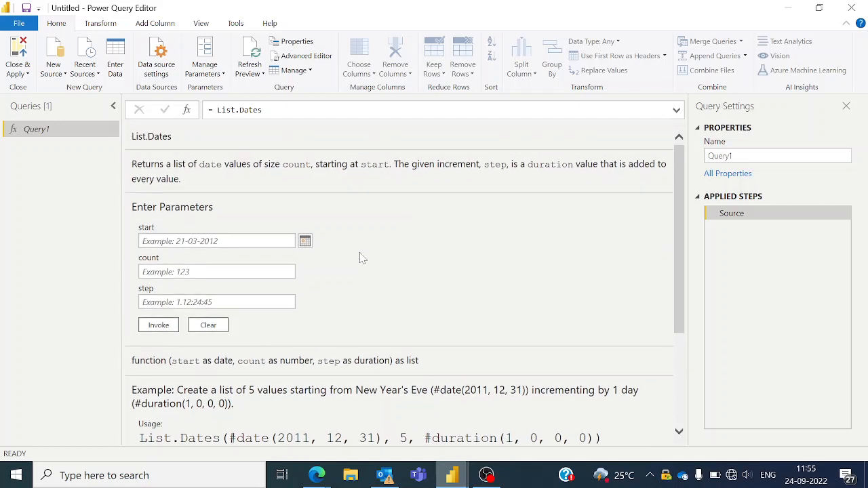
- Set the List.Dates function's start parameter to 1-1-2022 and its count to 365
scroll(363, 258, "down", 1)
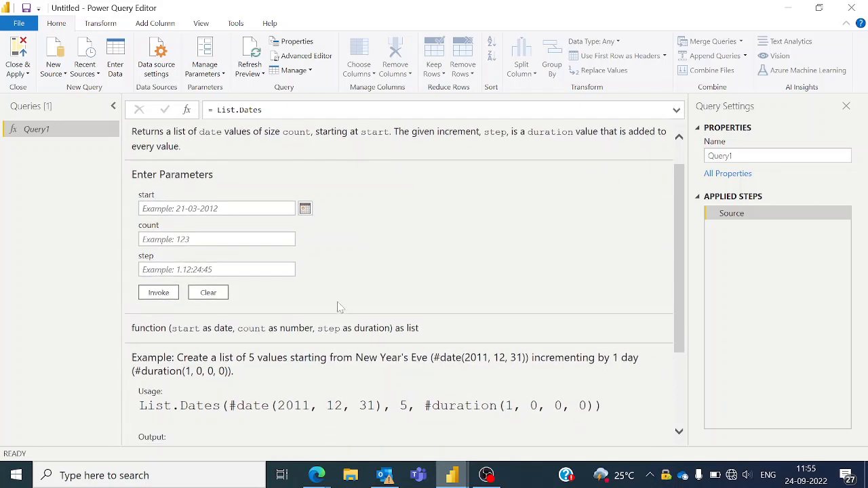
scroll(337, 306, "down", 2)
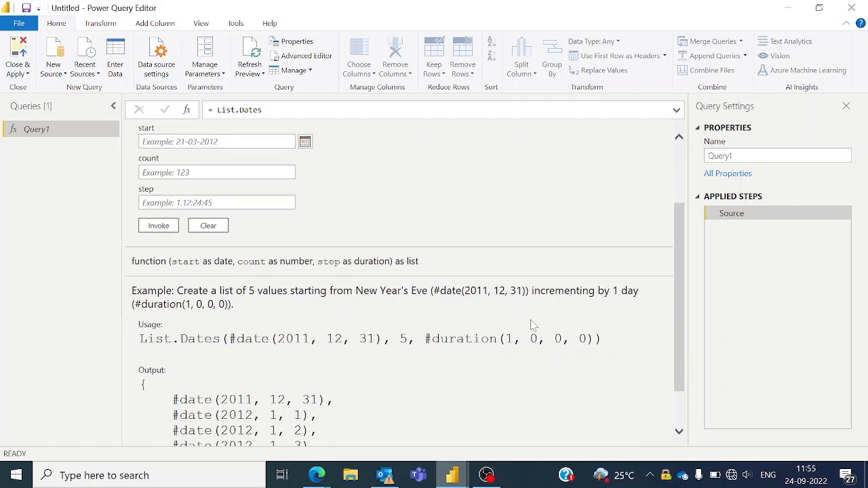
scroll(420, 300, "down", 2)
scroll(421, 300, "up", 4)
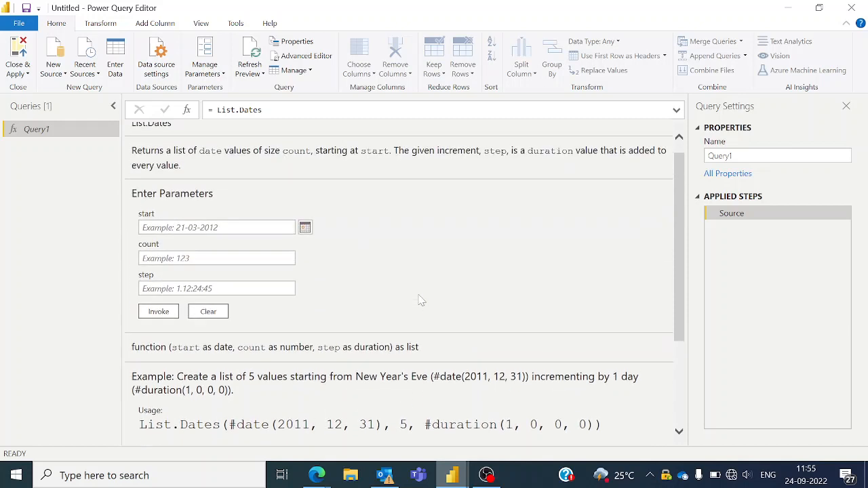
left_click(271, 228)
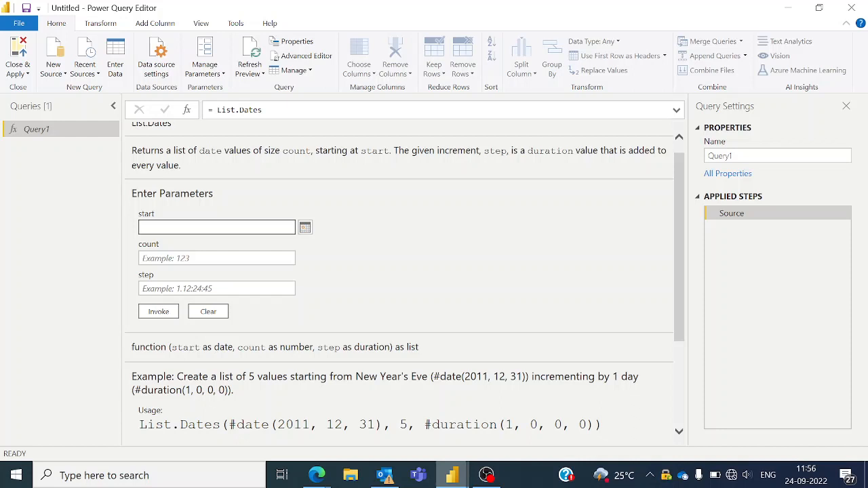
type("1-1-")
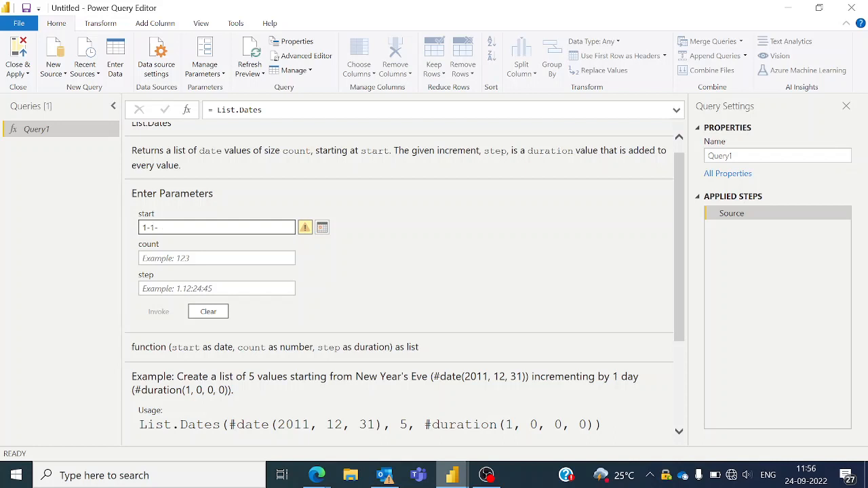
type("2022")
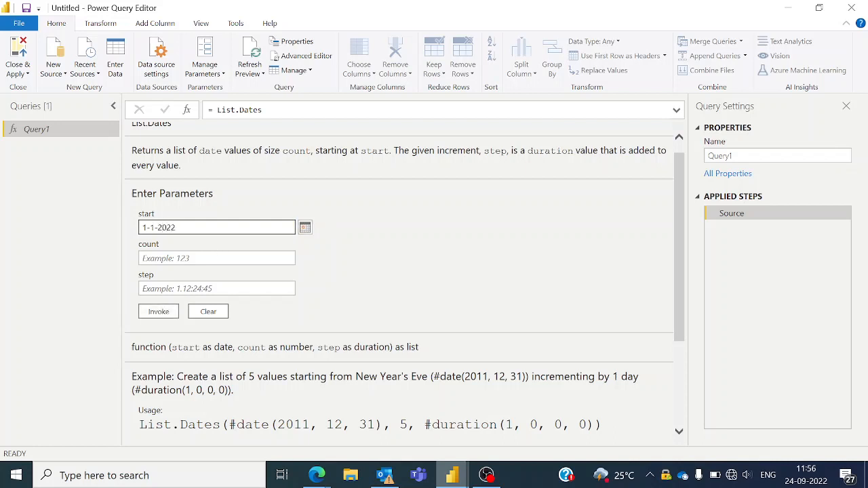
key("Tab")
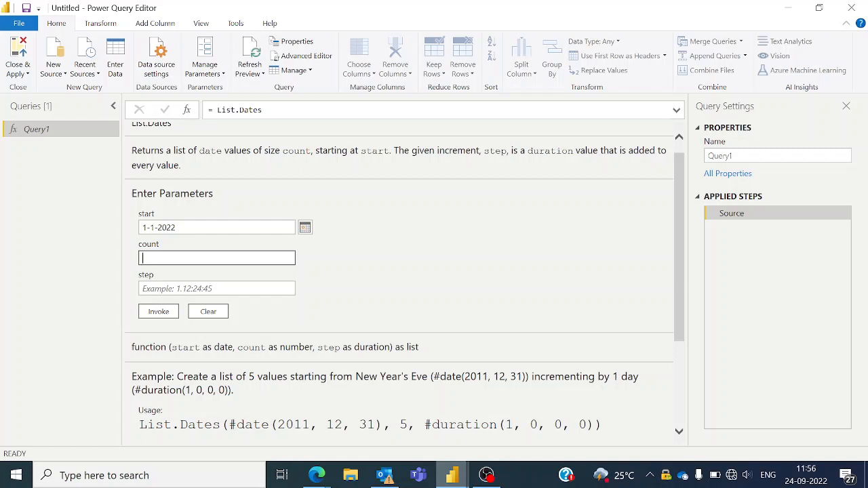
type("365")
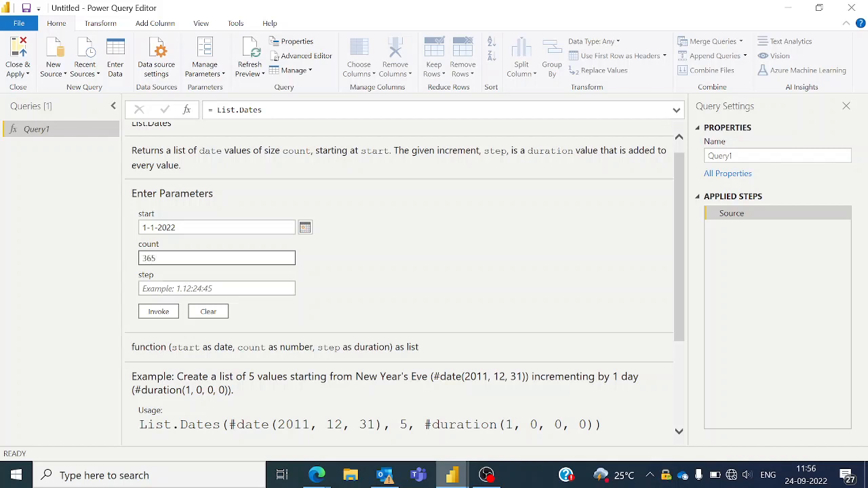
- Set the function's step parameter to 1 and invoke it to generate the date list
left_click(185, 288)
type("1")
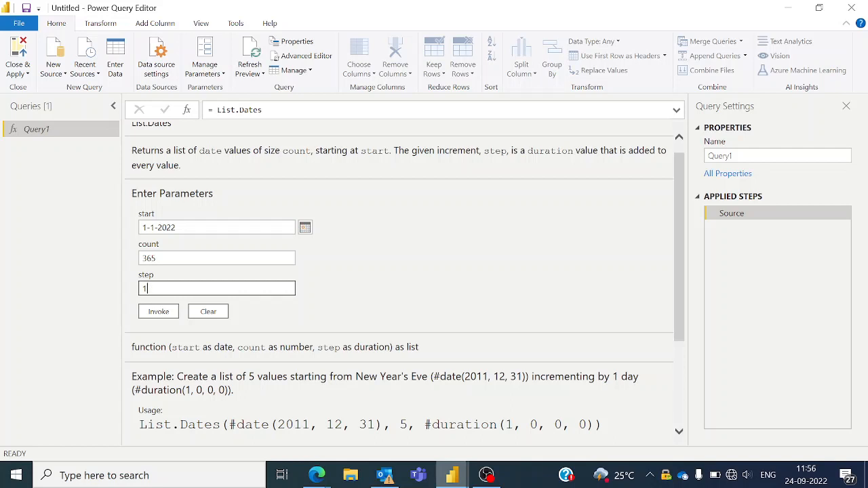
key("BackSpace")
type("2")
key("BackSpace")
type("1")
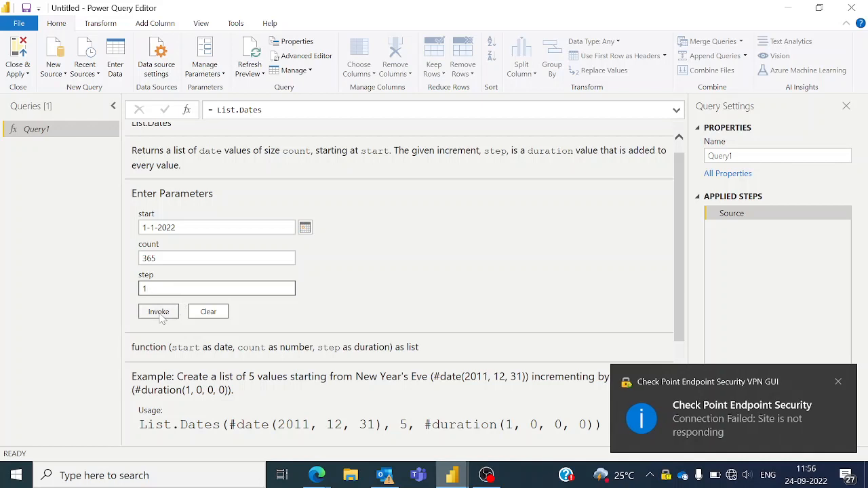
left_click(159, 315)
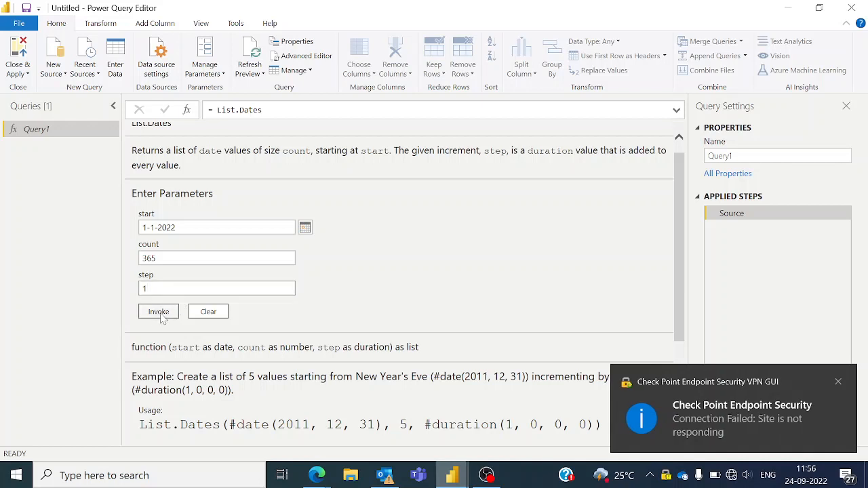
- Dismiss the Check Point Endpoint Security notification and return to the generated date list
left_click(838, 383)
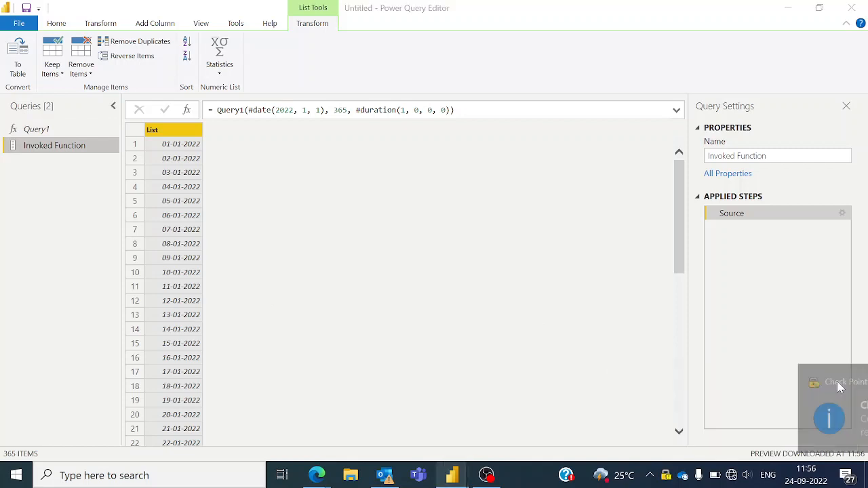
right_click(666, 476)
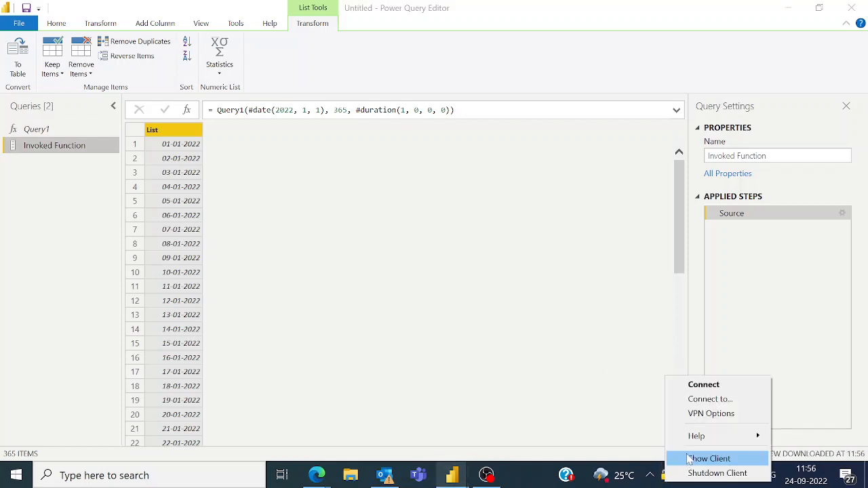
left_click(638, 429)
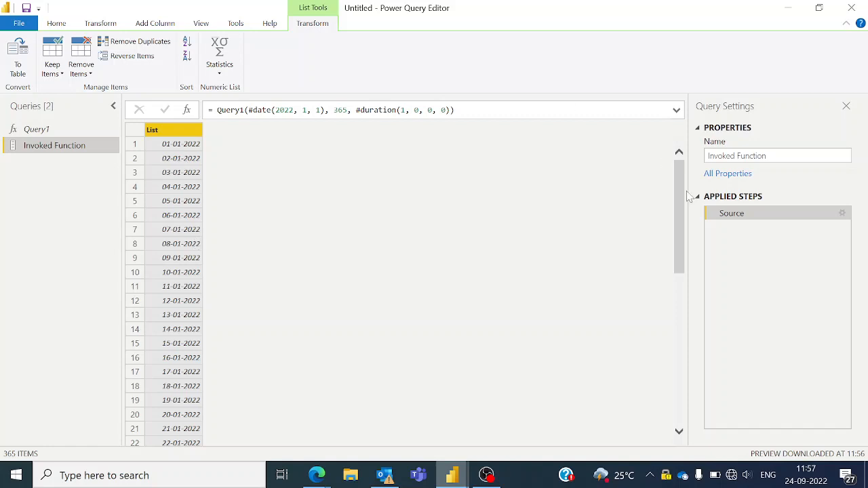
- Change the start date in the Invoked Function formula to #date(2022, 4, 1) and apply the formula
left_click_drag(681, 176, 679, 417)
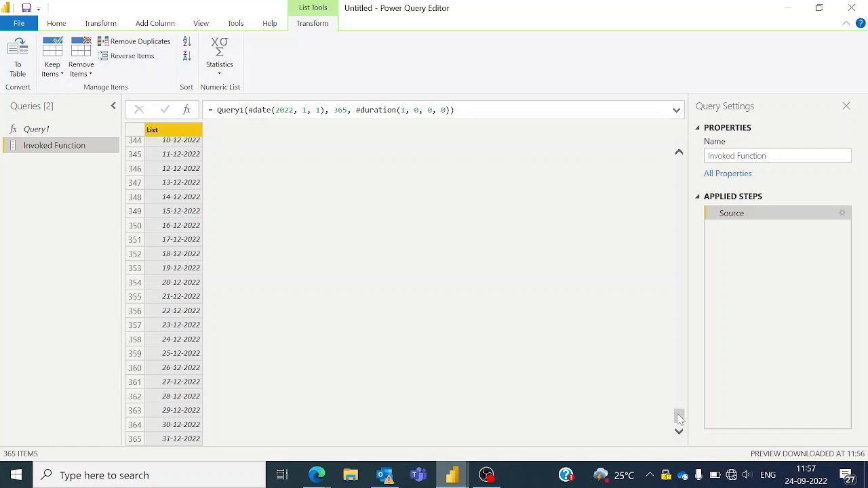
left_click_drag(679, 416, 678, 167)
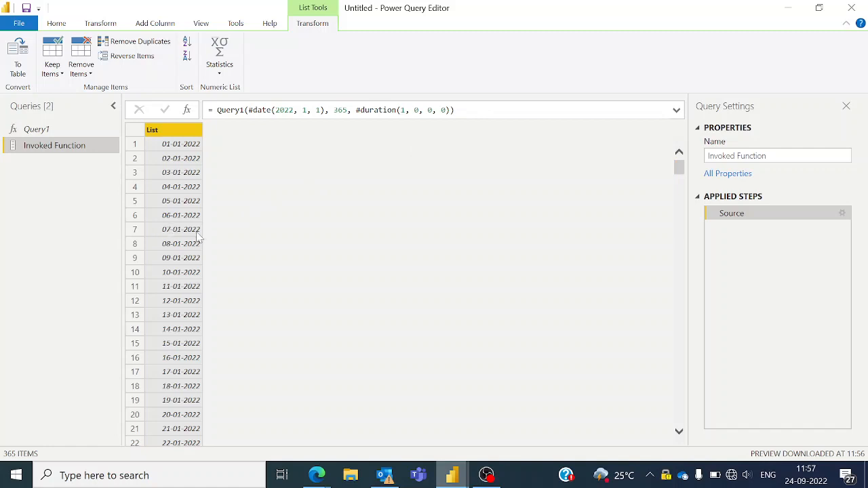
scroll(195, 237, "down", 2)
scroll(195, 237, "up", 2)
left_click(457, 109)
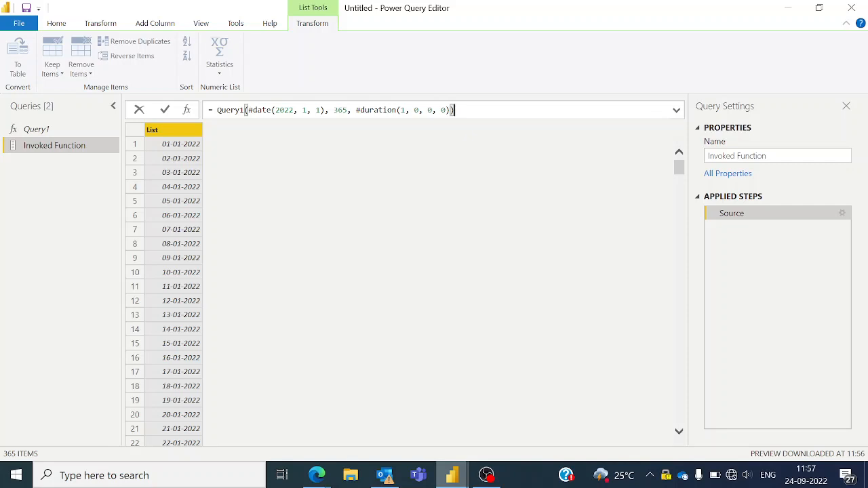
left_click(307, 110)
key("BackSpace")
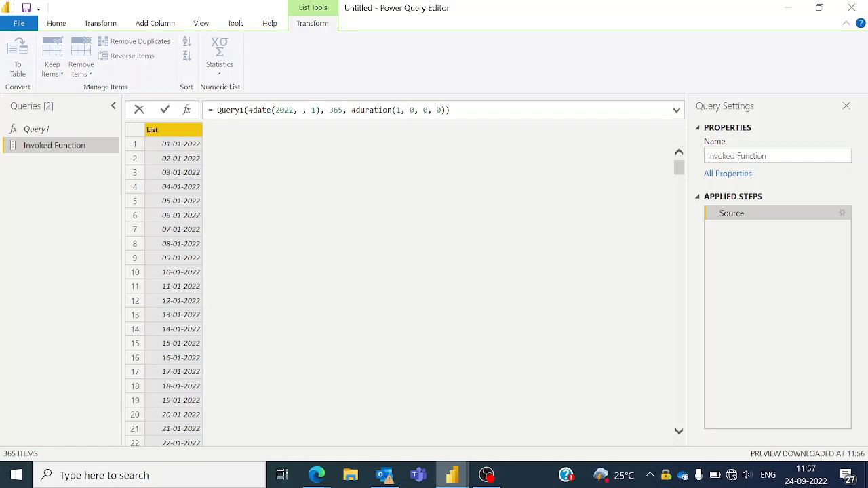
type("4")
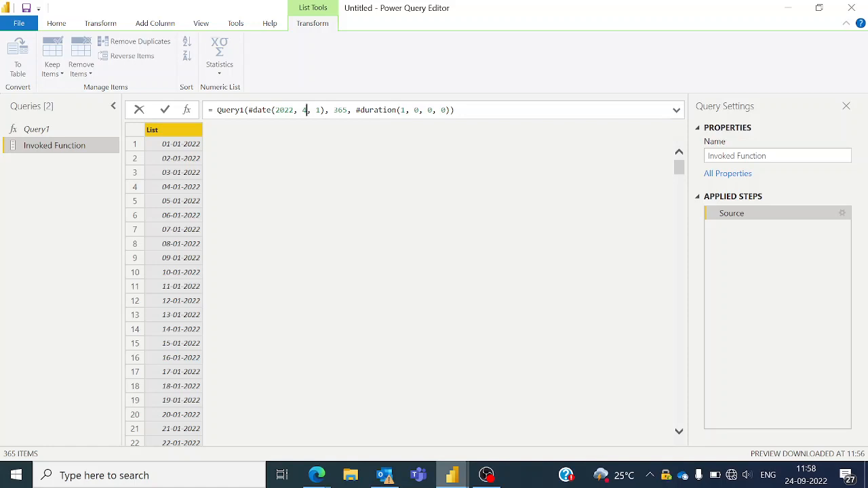
left_click(404, 110)
key("BackSpace")
type("2")
key("BackSpace")
type("1")
key("End")
key("Return")
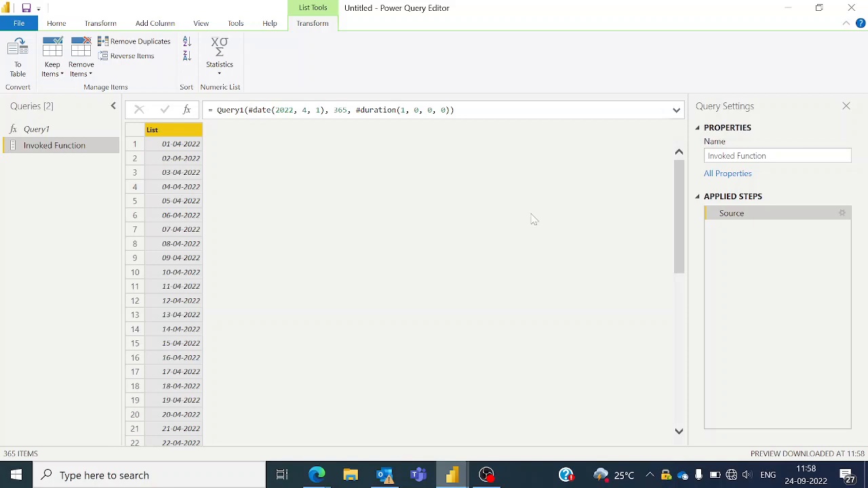
- Change the start date in the Invoked Function formula to #date(2022, 1, 1) and apply the formula
left_click_drag(675, 171, 678, 313)
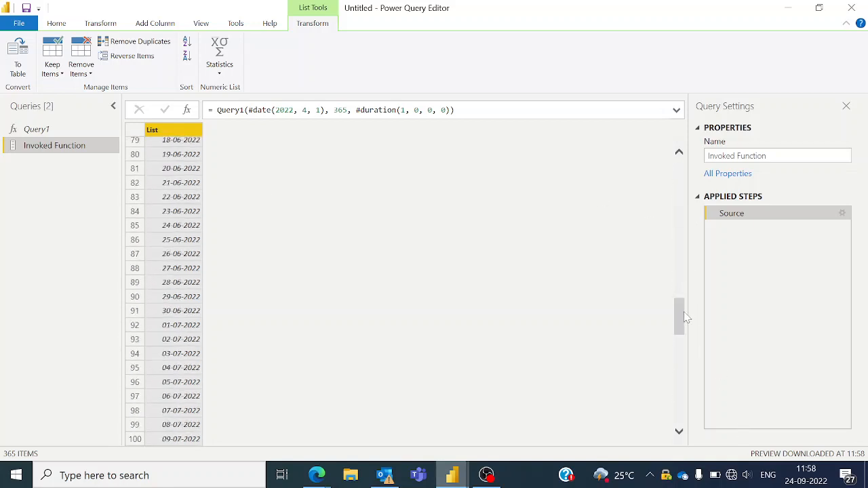
left_click_drag(678, 310, 675, 372)
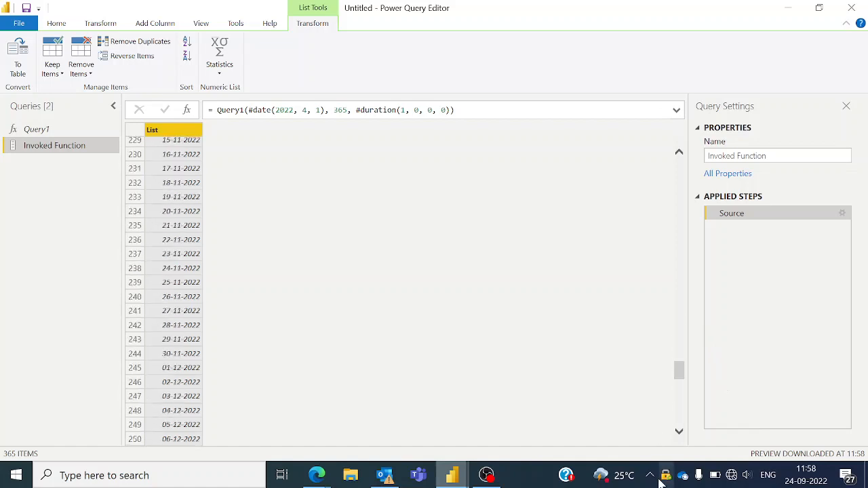
scroll(516, 437, "down", 20)
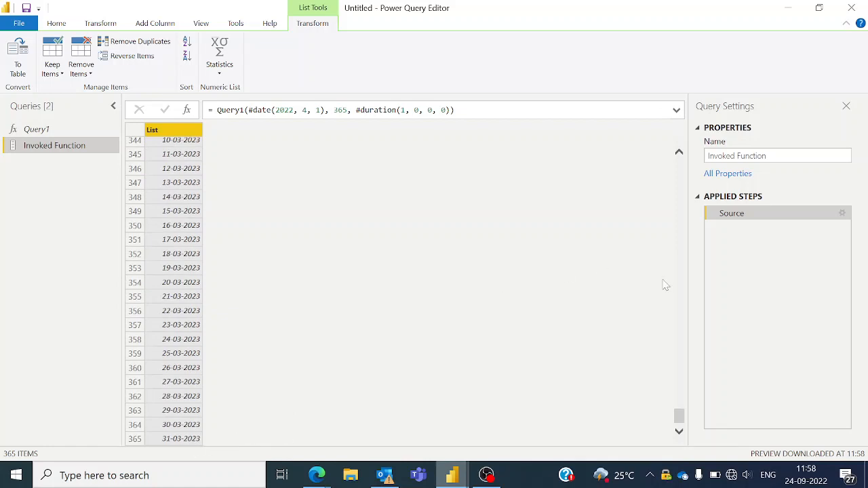
scroll(669, 181, "up", 15)
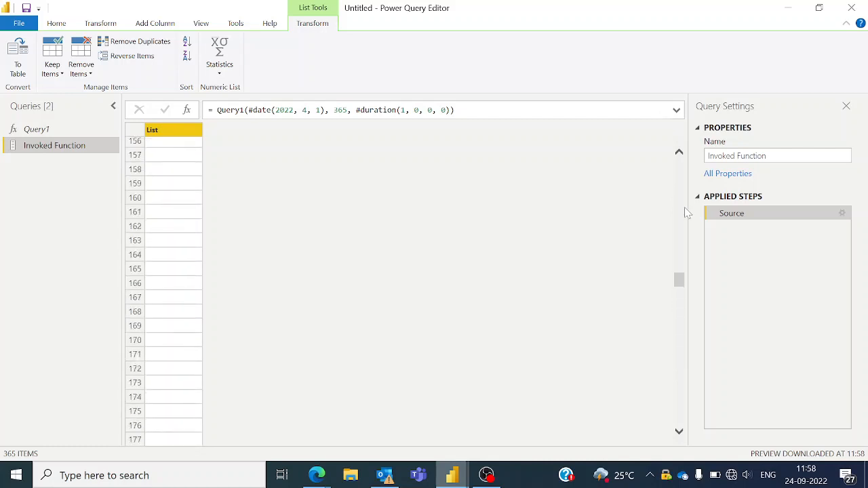
scroll(656, 187, "up", 12)
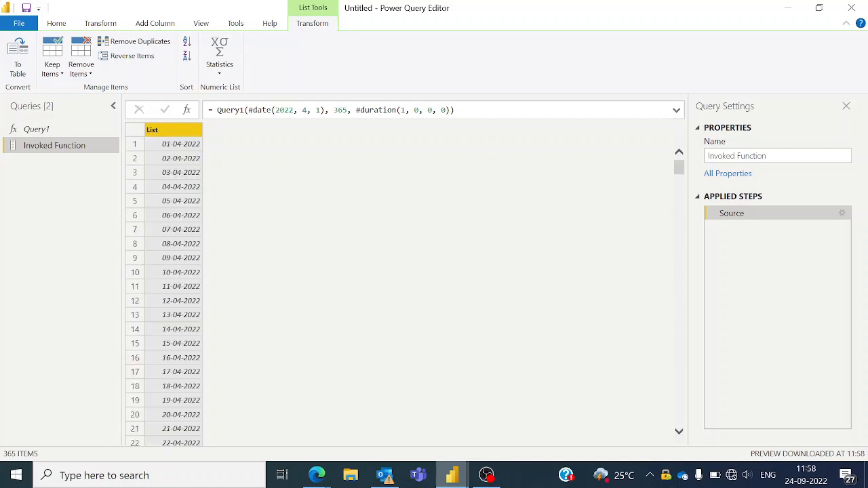
left_click(304, 110)
key("BackSpace")
type("1")
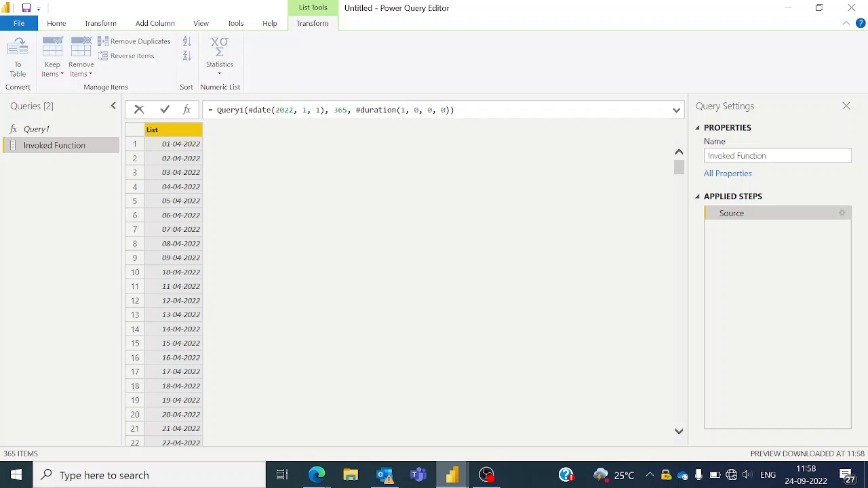
left_click(455, 110)
key("Return")
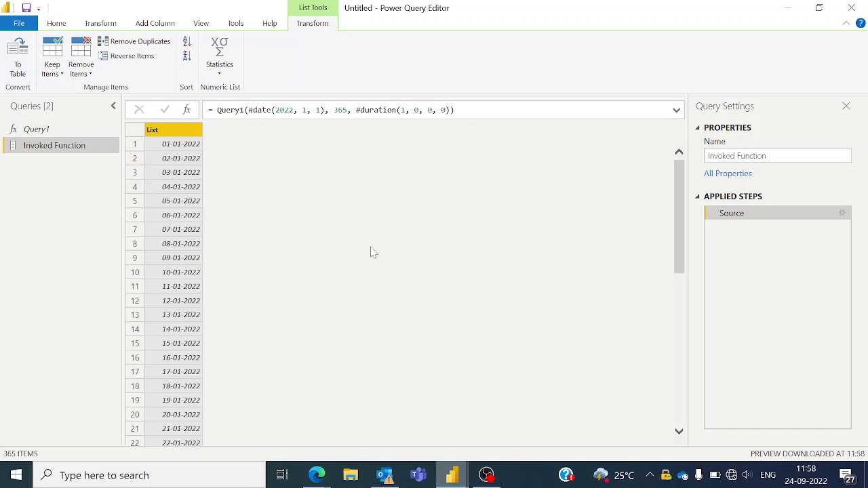
- Convert the date list to a table with delimiter None and extra columns shown as errors, and dismiss the Check Point notification
left_click(21, 68)
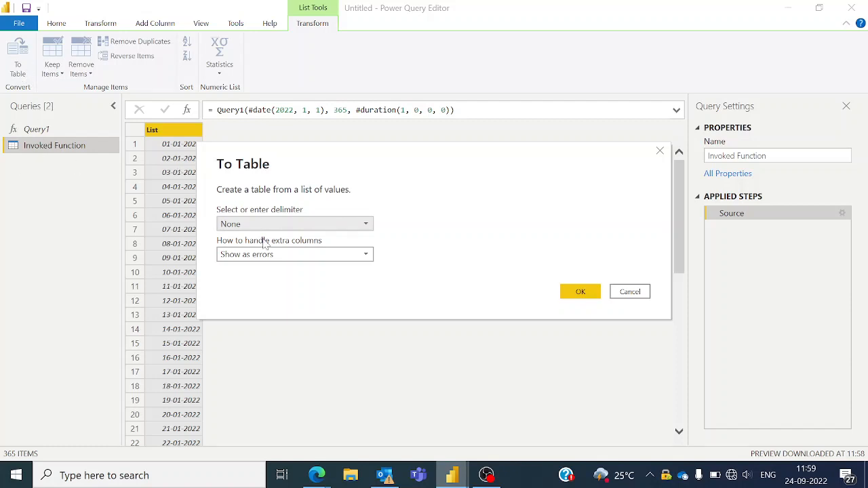
left_click(326, 225)
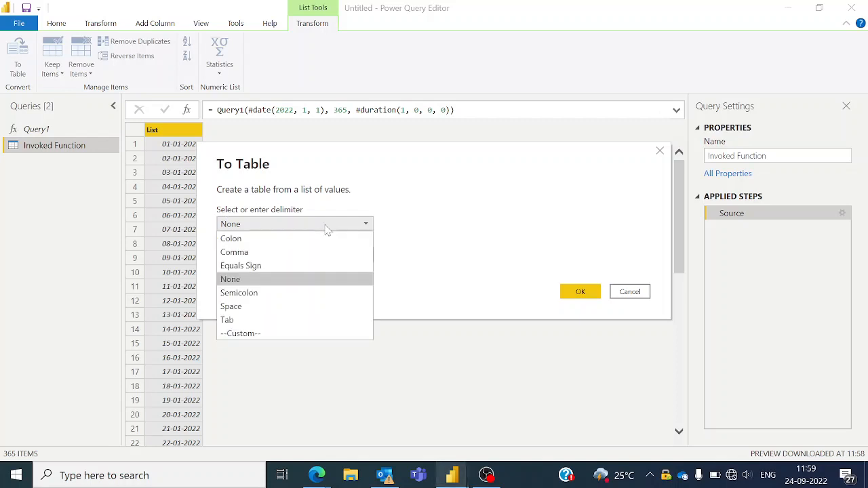
left_click(332, 225)
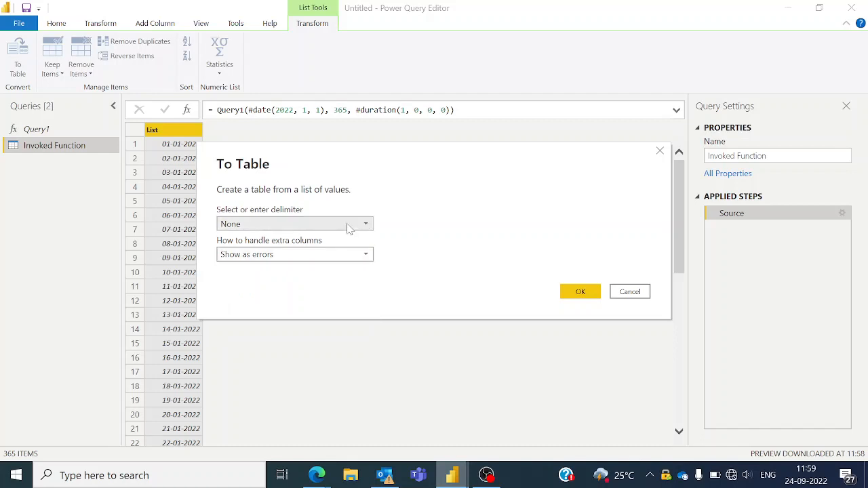
left_click(581, 292)
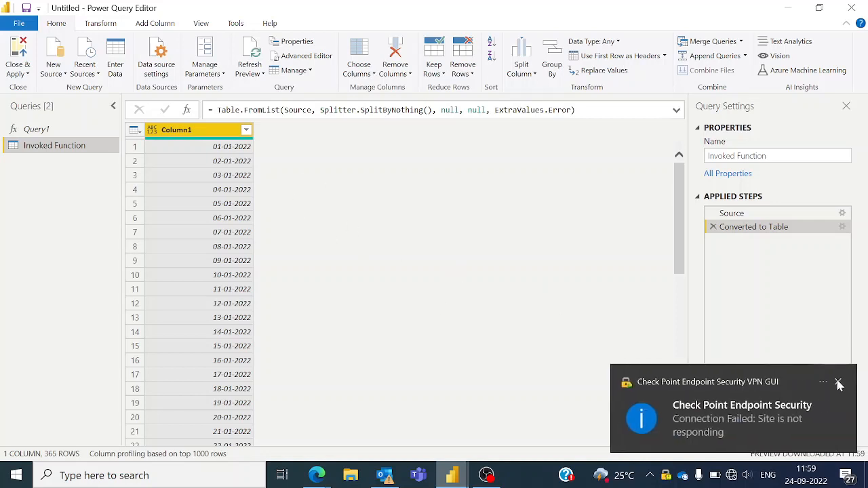
left_click(837, 384)
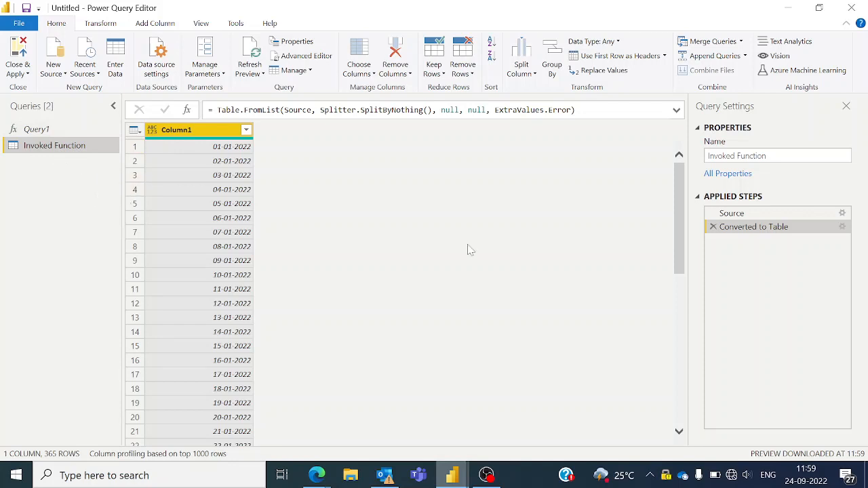
- Rename the Invoked Function query as Calender Table
left_click(706, 161)
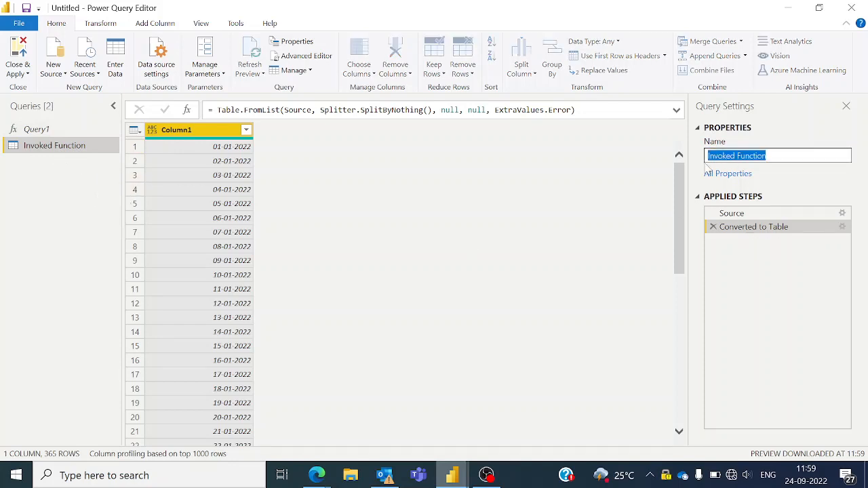
type("D-")
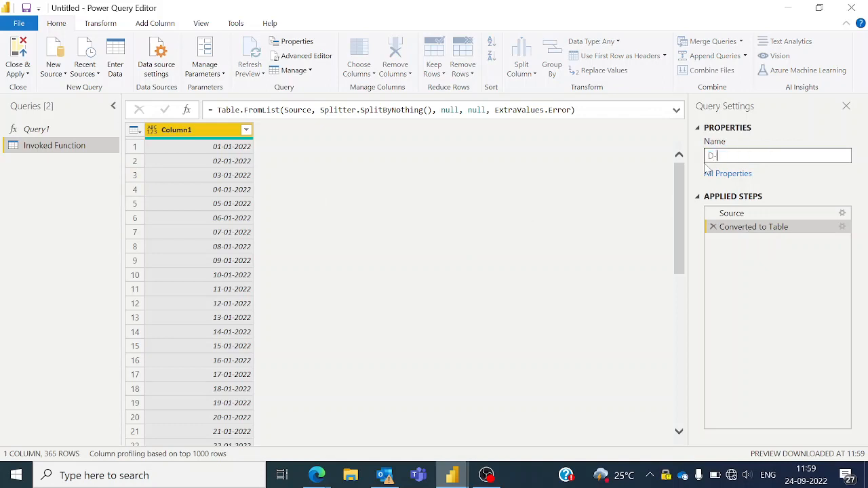
key("BackSpace")
key("BackSpace")
type("calender table")
left_click(709, 155)
key("BackSpace")
type("C")
double_click(749, 156)
type("Table")
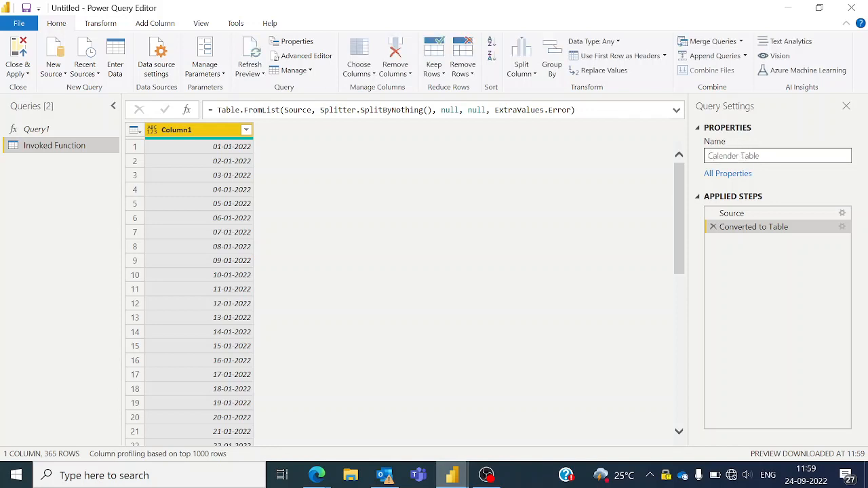
key("Return")
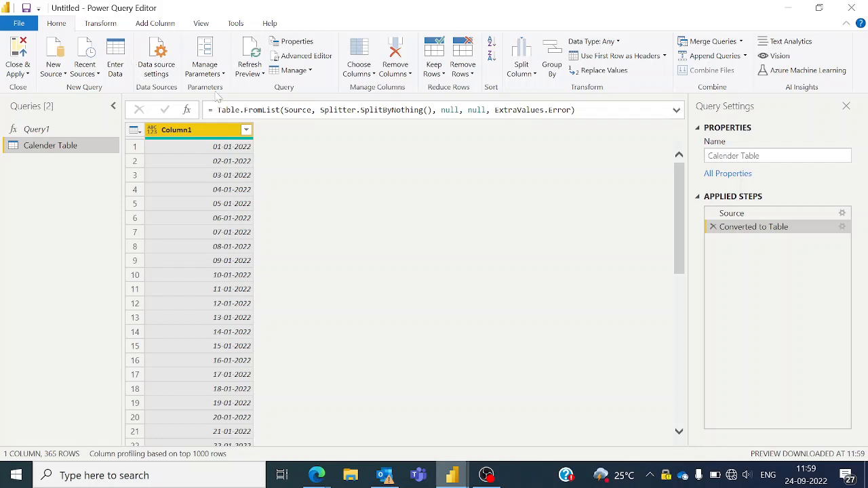
- Add a new column containing the year of each date in Column1
mouse_move(211, 143)
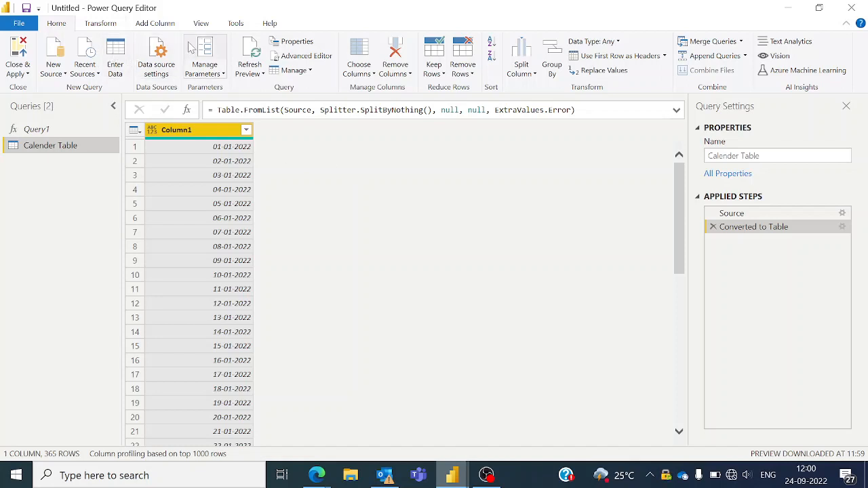
left_click(155, 24)
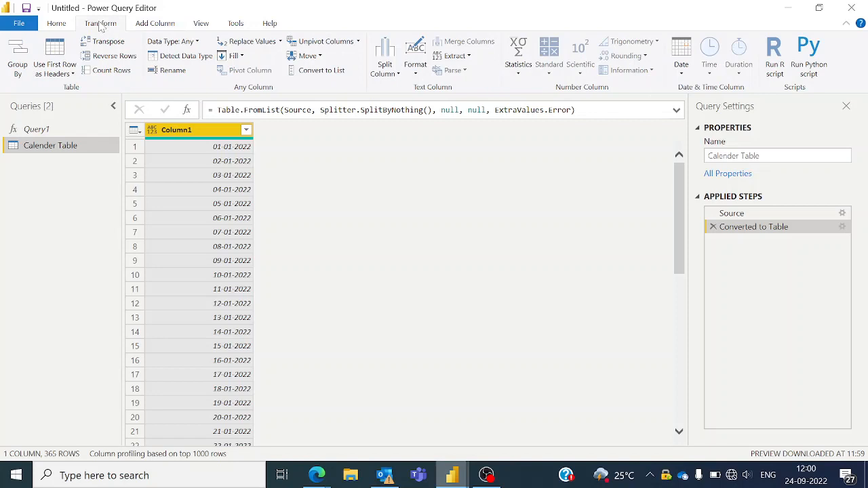
left_click(157, 26)
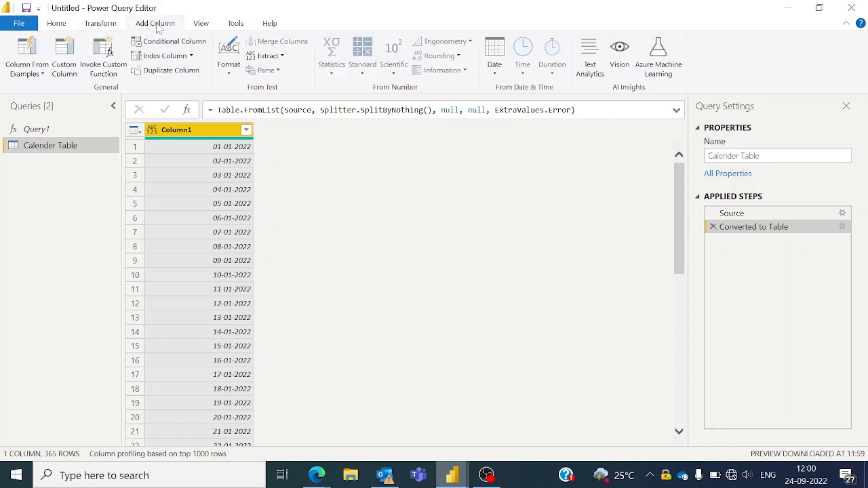
left_click(100, 24)
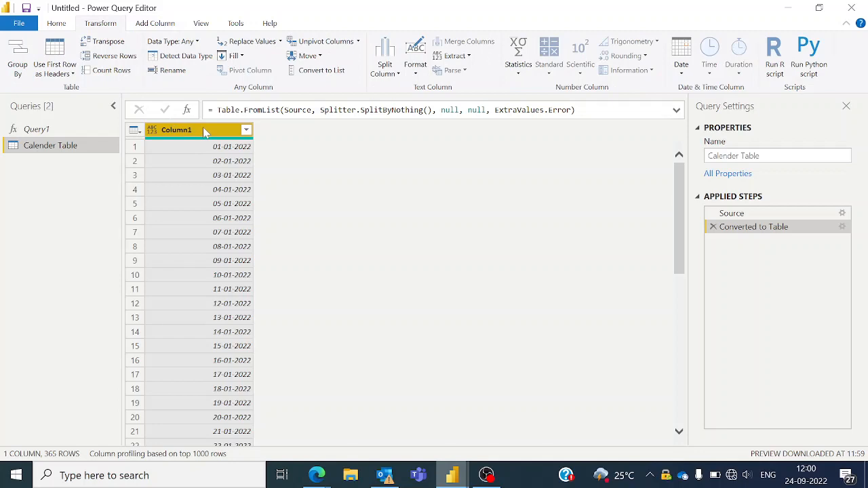
left_click(159, 24)
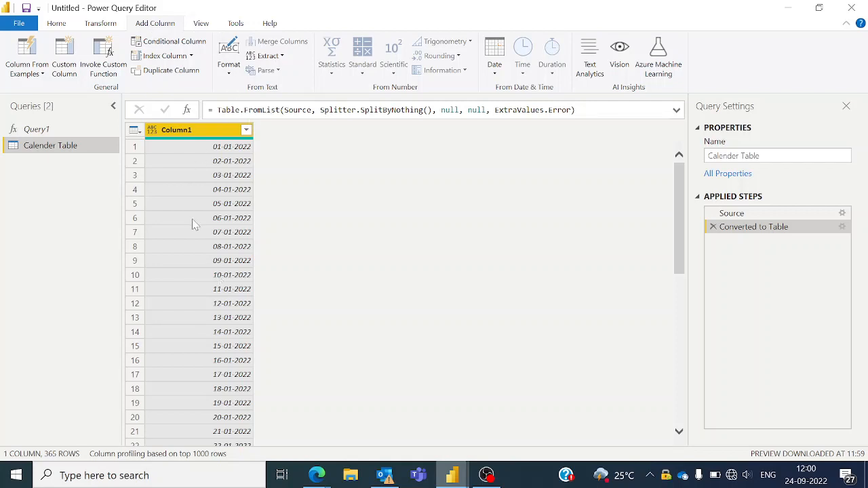
left_click(495, 74)
mouse_move(510, 139)
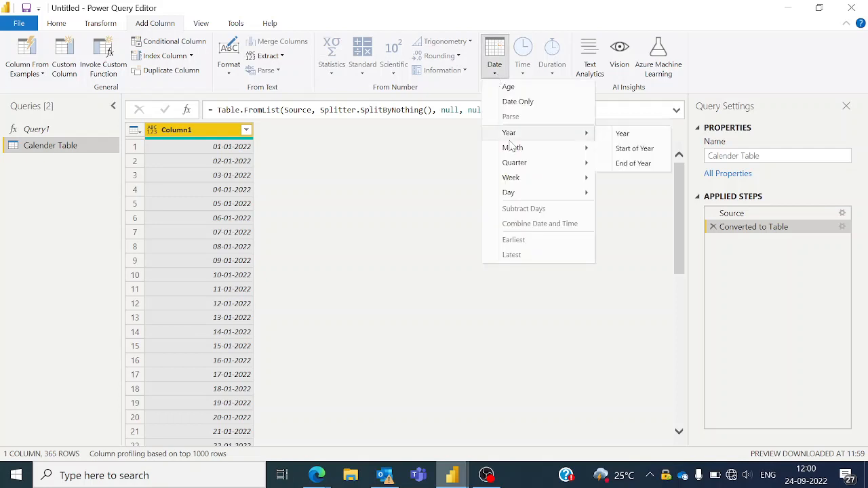
left_click(623, 134)
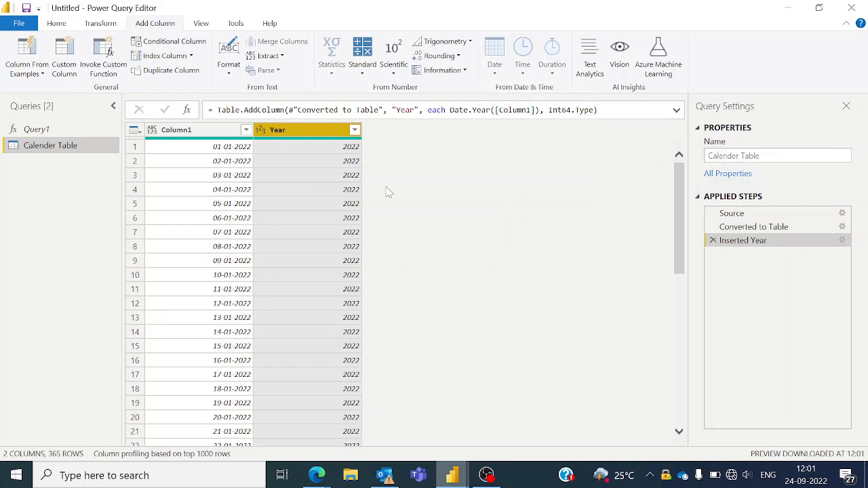
- Set the data type of Column1 to Date
scroll(326, 248, "down", 1)
scroll(325, 251, "up", 1)
left_click(210, 133)
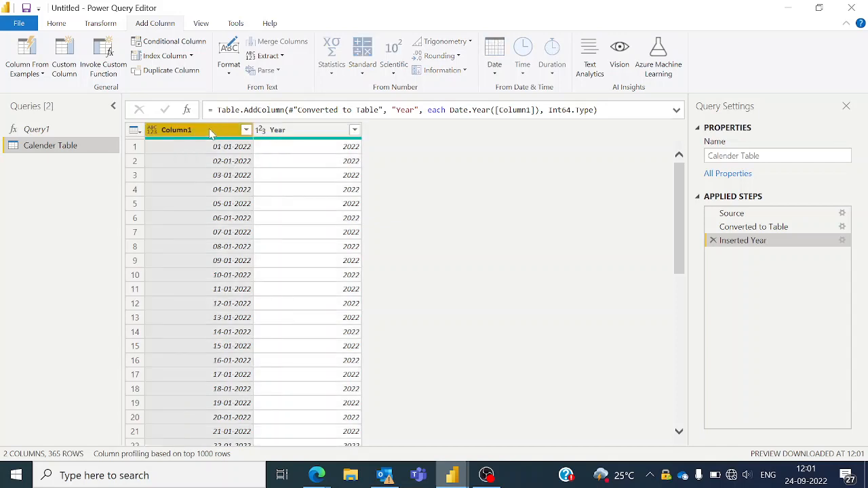
left_click(154, 131)
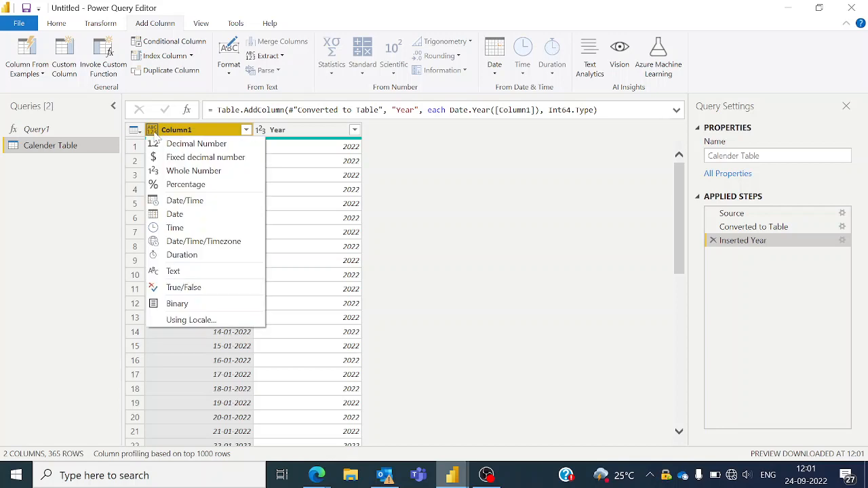
left_click(175, 215)
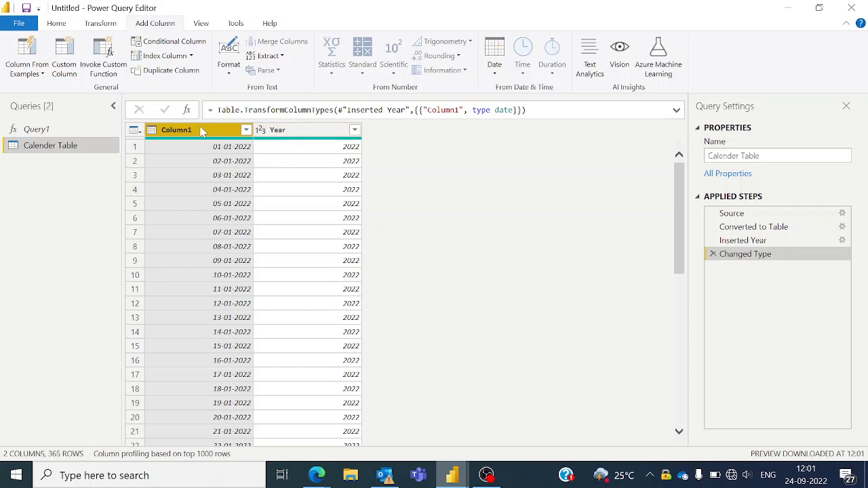
- Rename Column1 as Date
double_click(201, 131)
type("D")
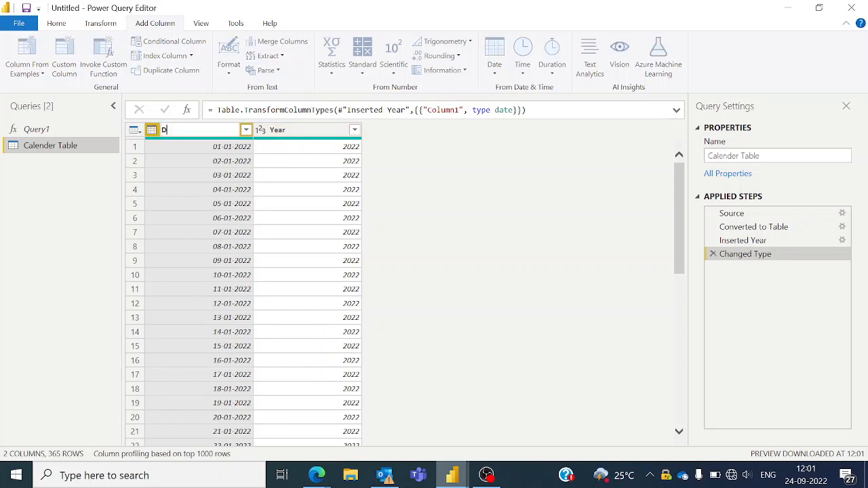
type("ate")
key("Return")
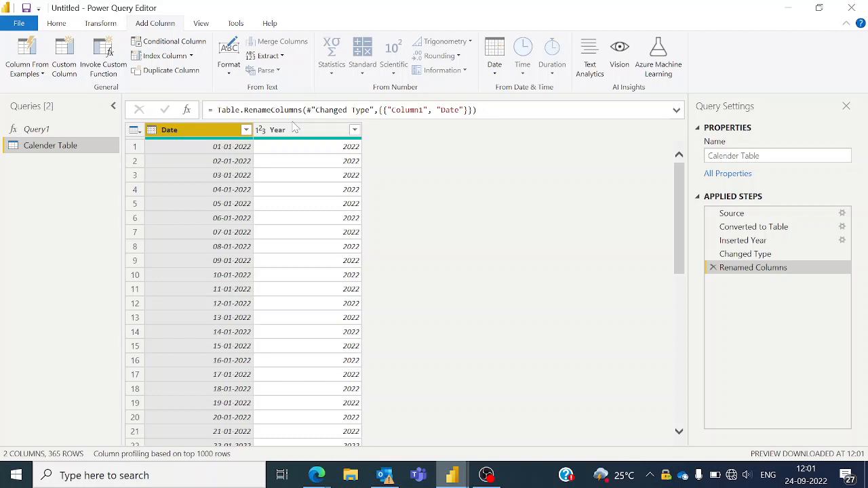
- Add new columns with the name of the month and the name of the day for each value in the Date column
left_click(495, 76)
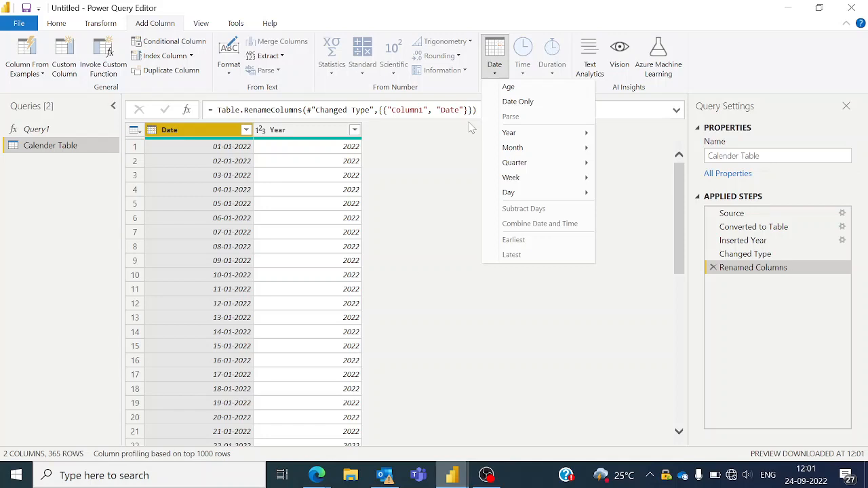
mouse_move(546, 150)
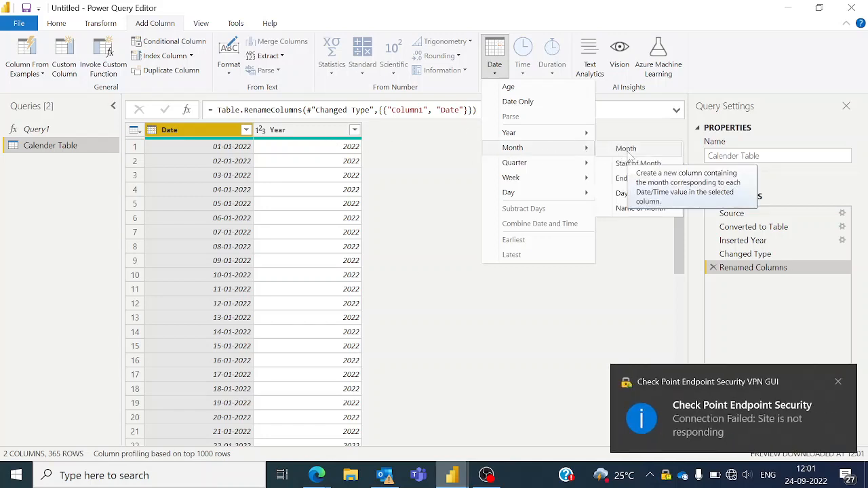
left_click(640, 209)
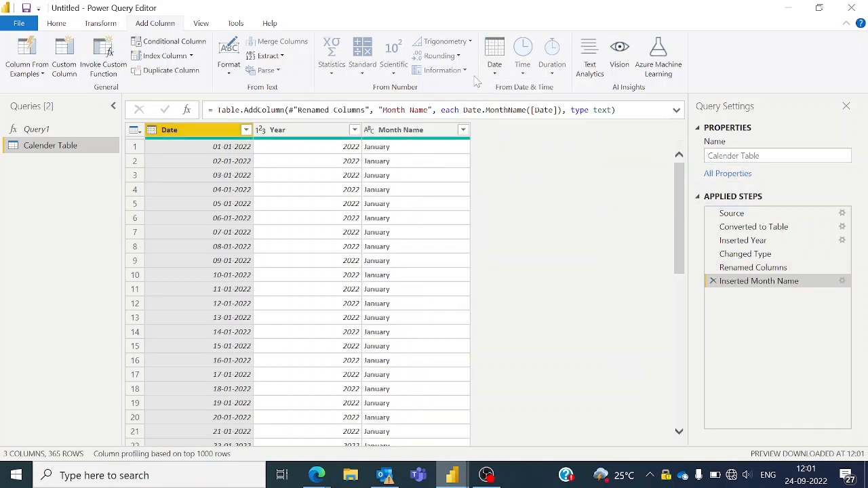
left_click(497, 78)
mouse_move(527, 192)
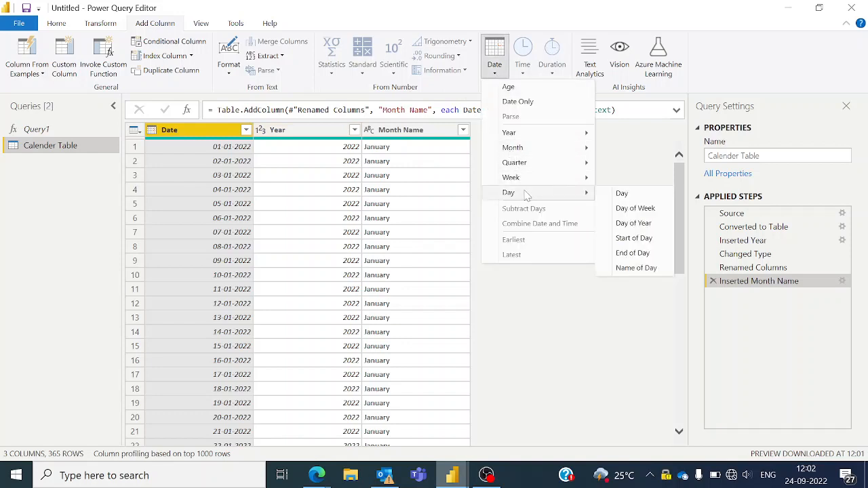
left_click(633, 271)
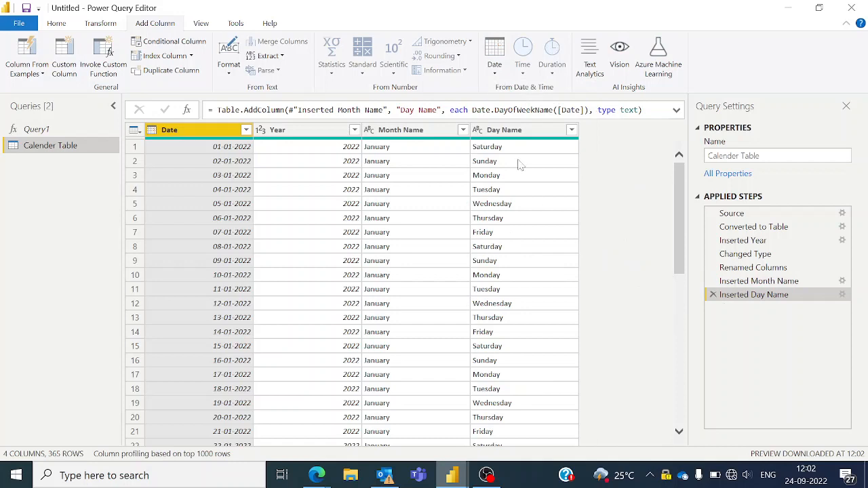
left_click(496, 80)
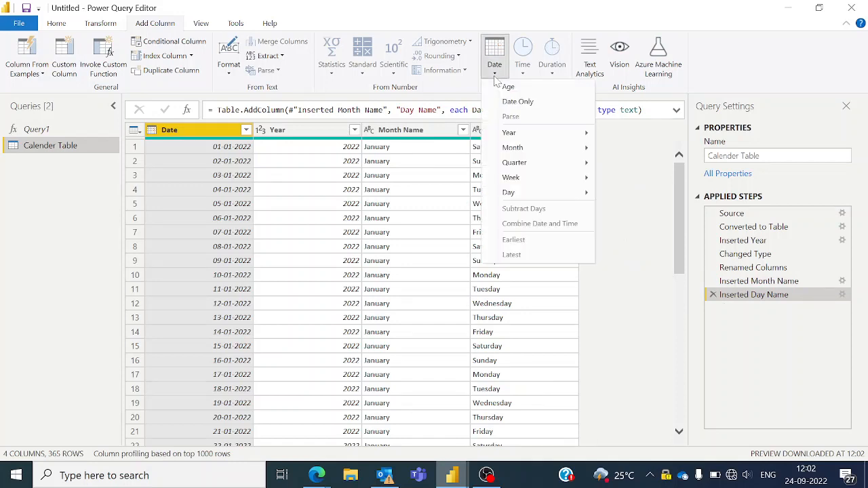
mouse_move(574, 182)
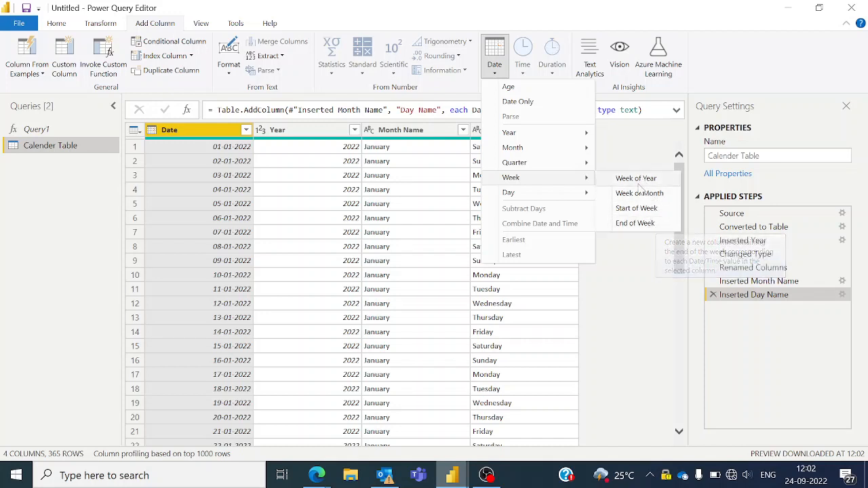
mouse_move(569, 162)
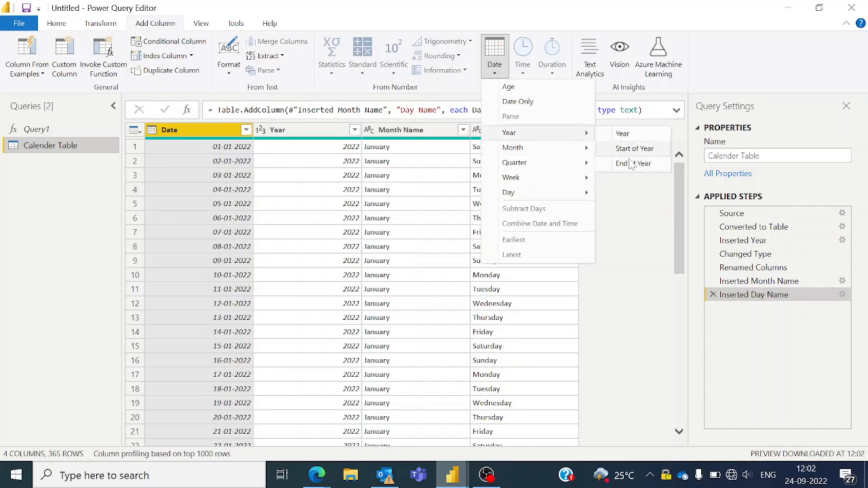
left_click(632, 225)
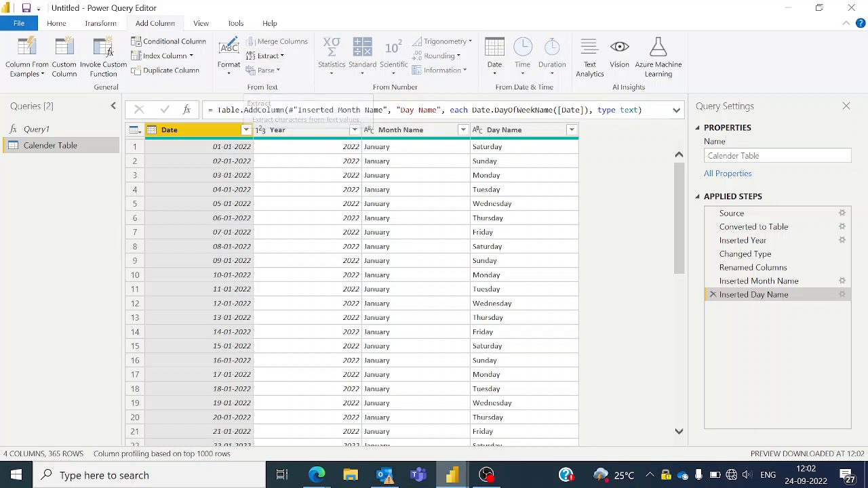
- Add a new column containing the first 3 characters of each Month Name value
left_click(436, 133)
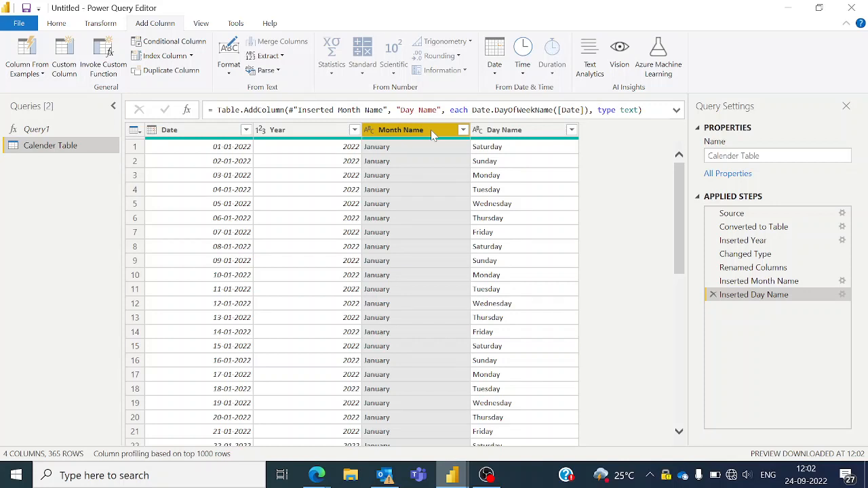
left_click(282, 60)
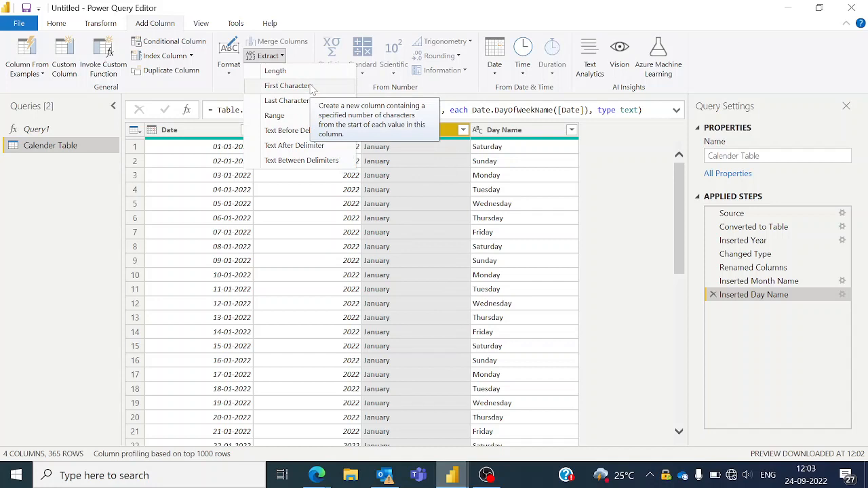
left_click(288, 86)
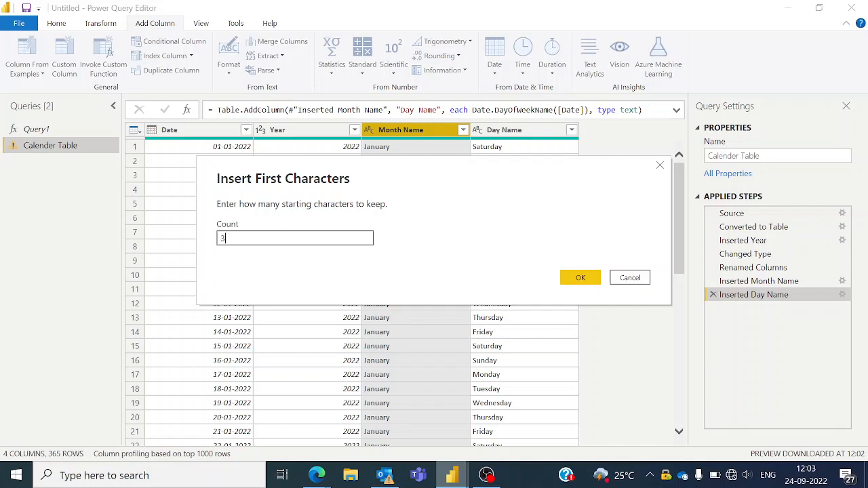
left_click(578, 279)
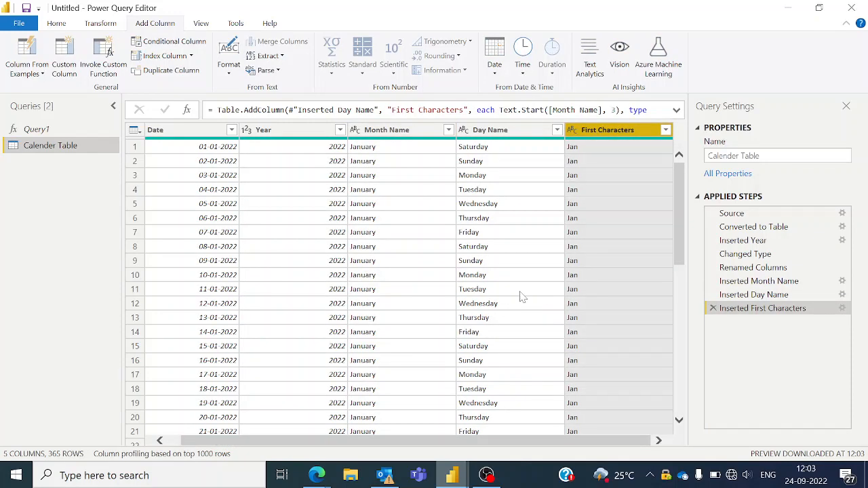
- Review the distinct values of the First Characters column and apply its filter with all values selected
left_click(665, 131)
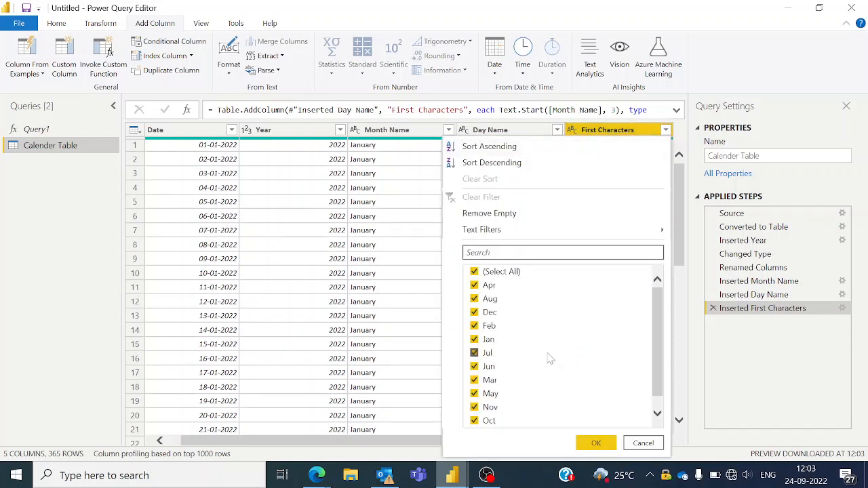
scroll(548, 358, "down", 1)
scroll(550, 360, "up", 1)
left_click(596, 442)
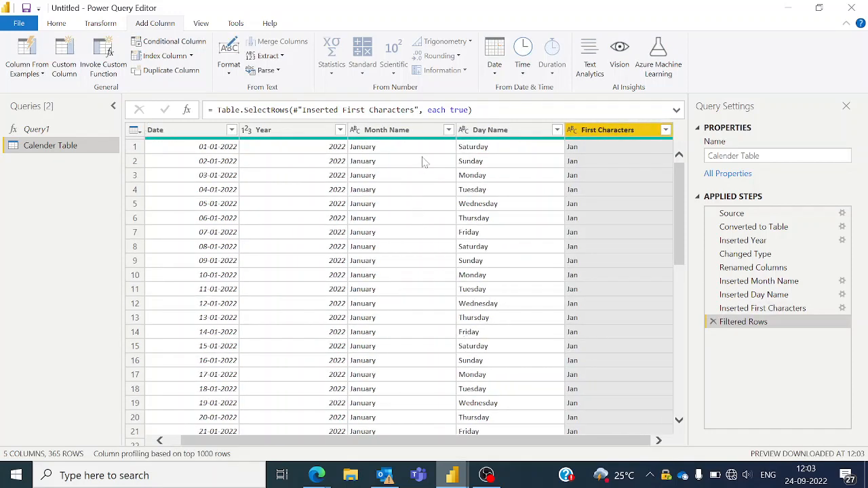
- Compare the Month Name and First Characters columns, and delete the Filtered Rows and Inserted First Characters steps from the query
left_click(420, 133)
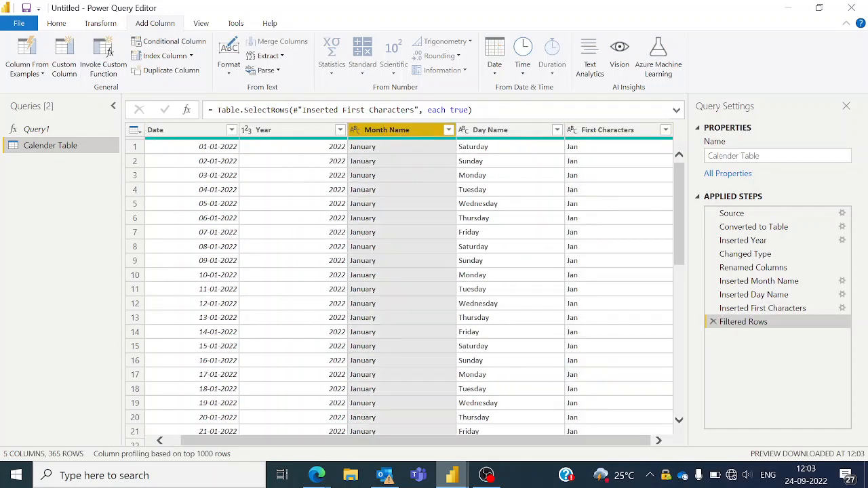
left_click(622, 134)
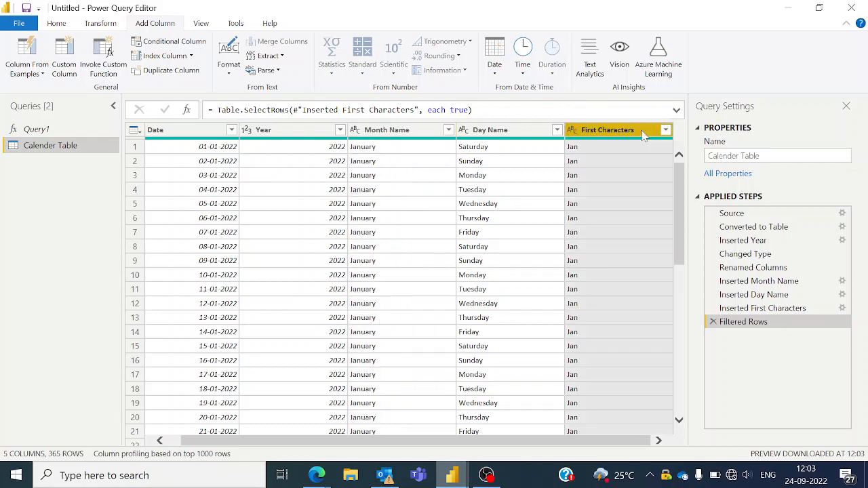
scroll(618, 195, "down", 1)
scroll(618, 195, "up", 1)
left_click(416, 139)
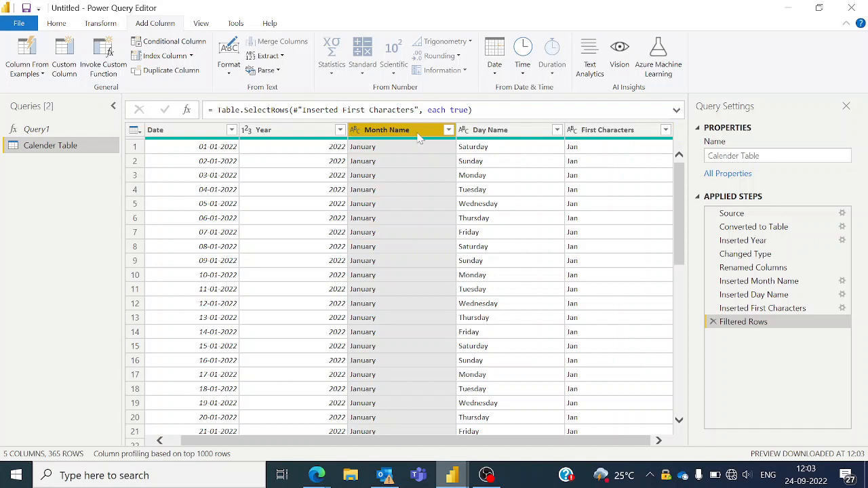
left_click(643, 138)
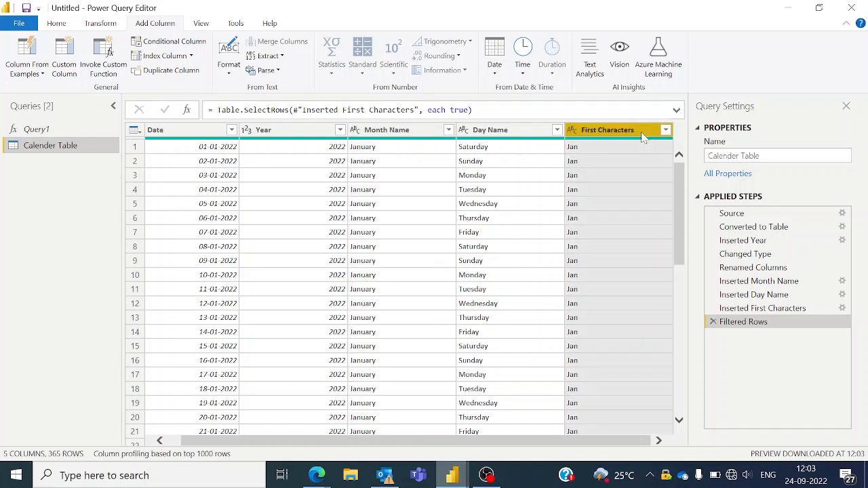
left_click(712, 323)
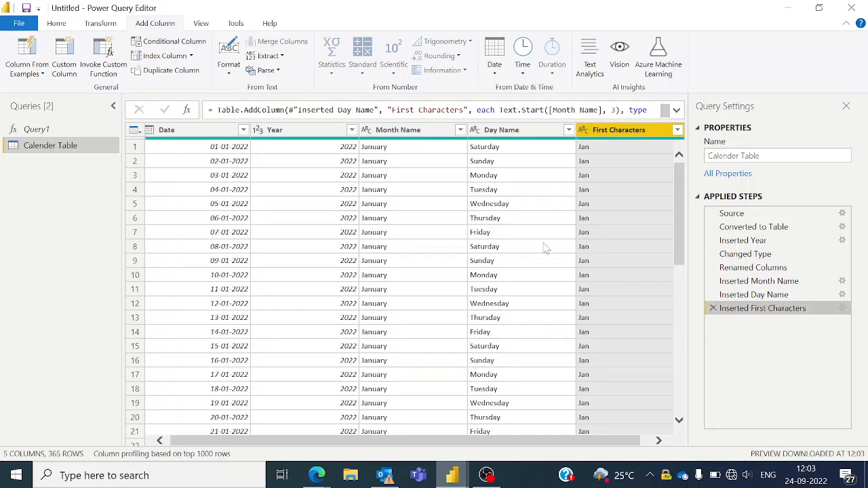
left_click(440, 131)
left_click(649, 133)
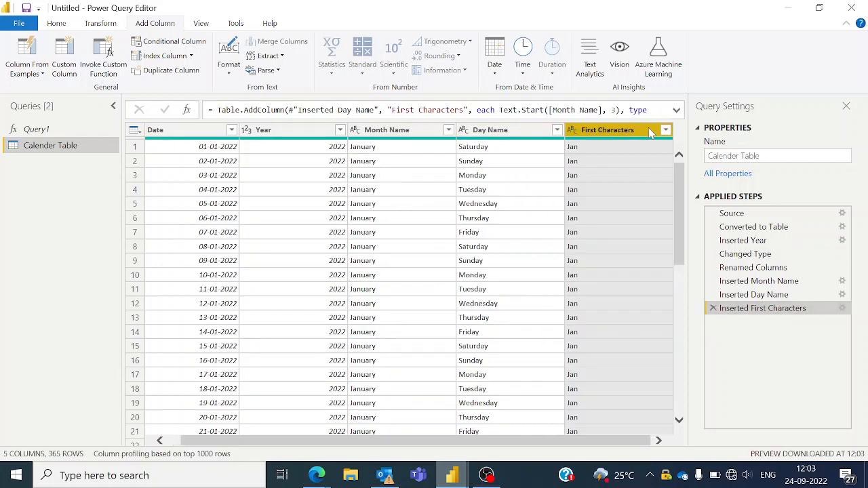
left_click(712, 308)
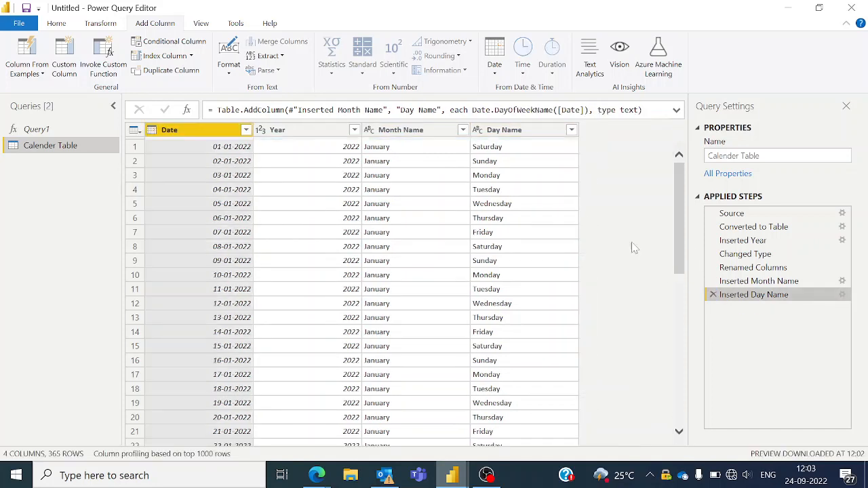
- Transform the Month Name column in place to keep only the first 3 characters of each value
left_click(429, 131)
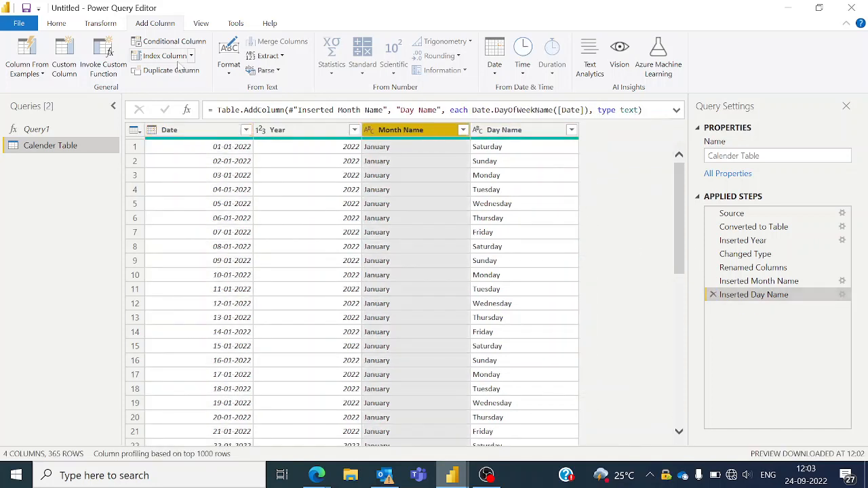
left_click(99, 24)
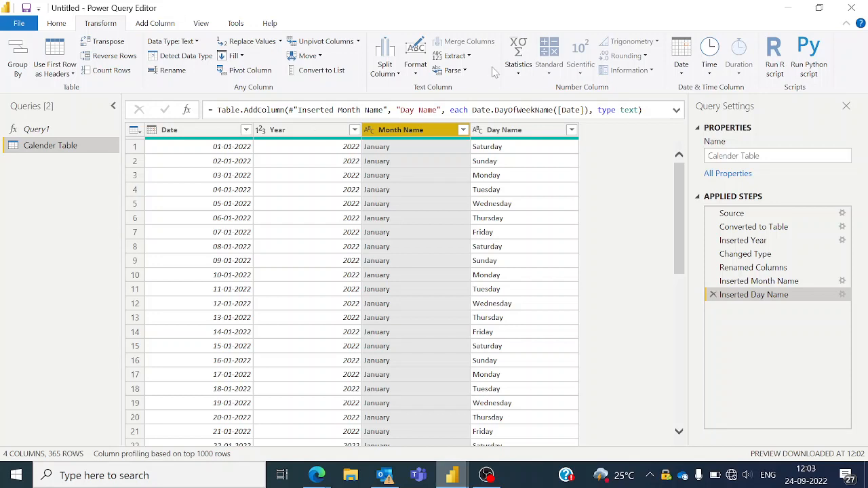
left_click(469, 58)
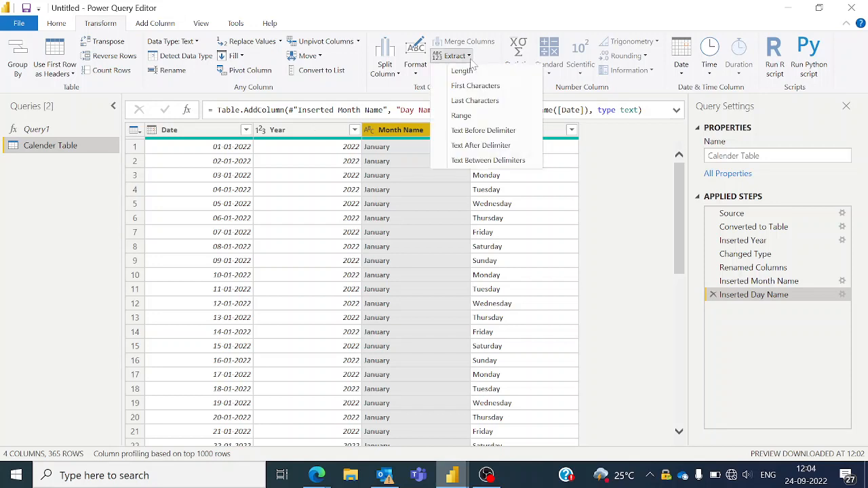
left_click(475, 88)
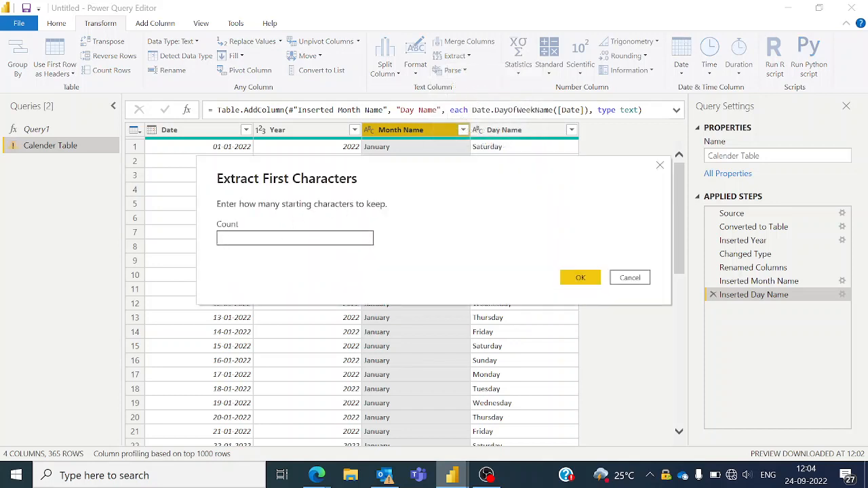
type("3")
left_click(581, 278)
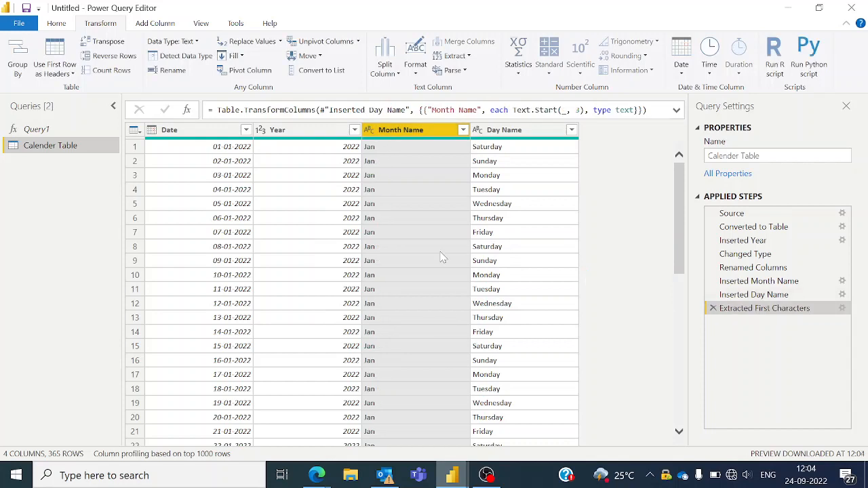
scroll(392, 233, "down", 1)
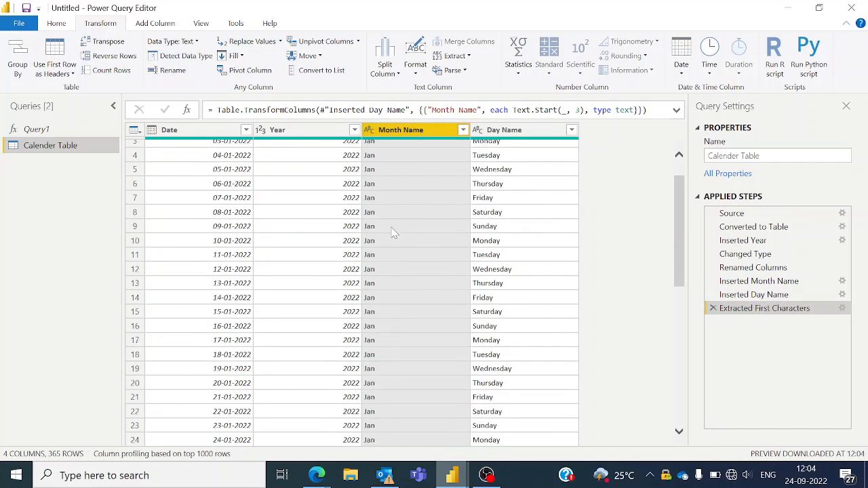
scroll(391, 232, "up", 1)
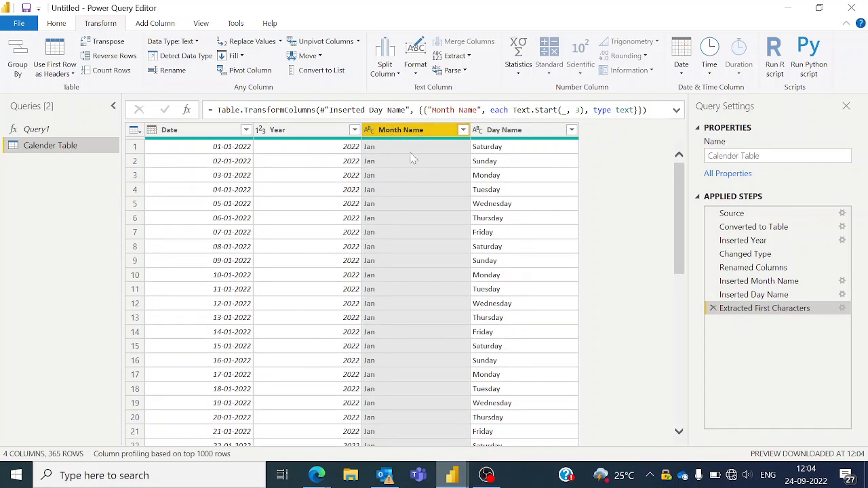
scroll(404, 156, "down", 1)
scroll(405, 156, "up", 1)
scroll(425, 180, "down", 1)
scroll(422, 189, "up", 1)
- Shorten the Day Name values in place to their first 3 characters
left_click(160, 26)
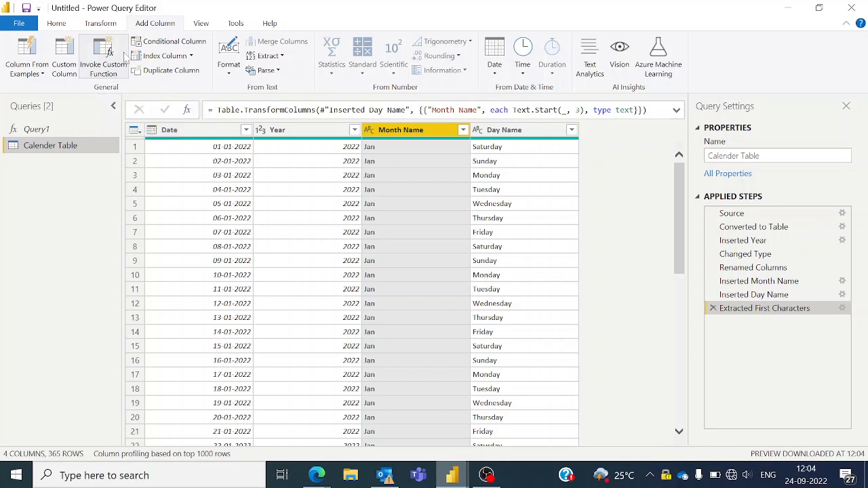
left_click(102, 24)
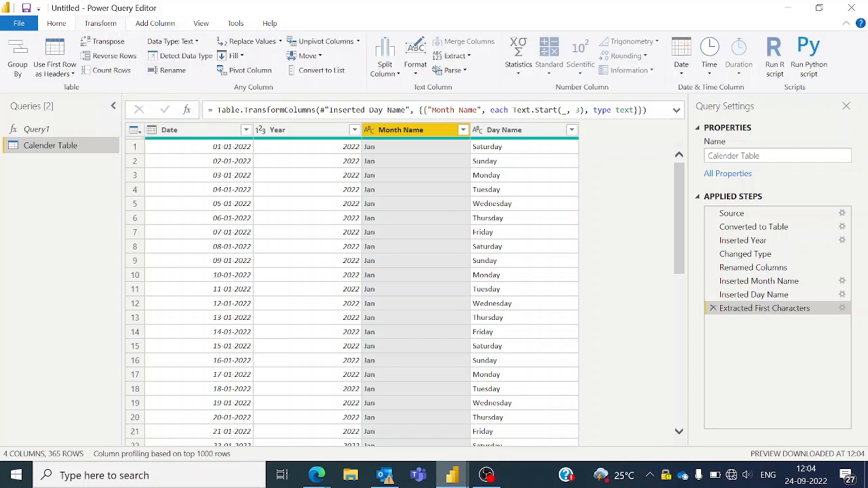
left_click(548, 136)
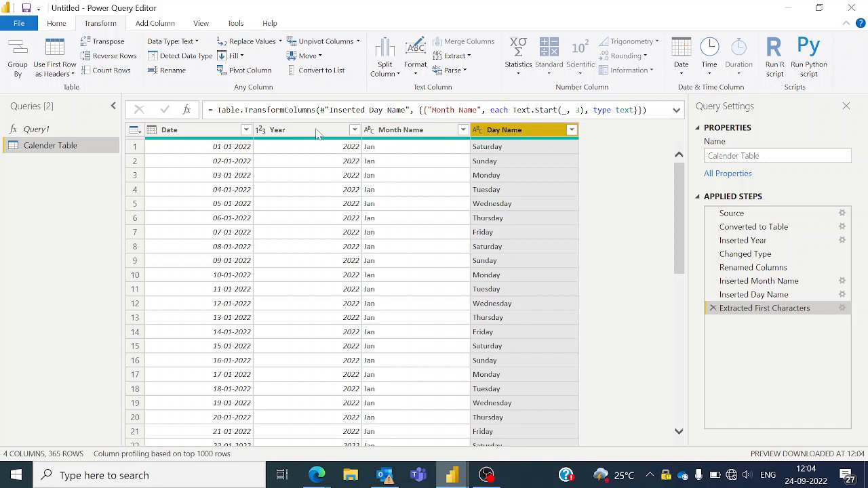
left_click(469, 58)
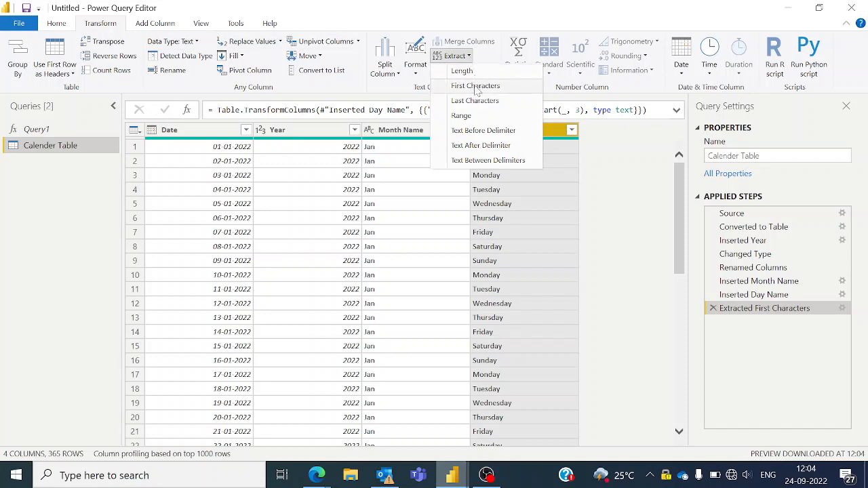
left_click(476, 86)
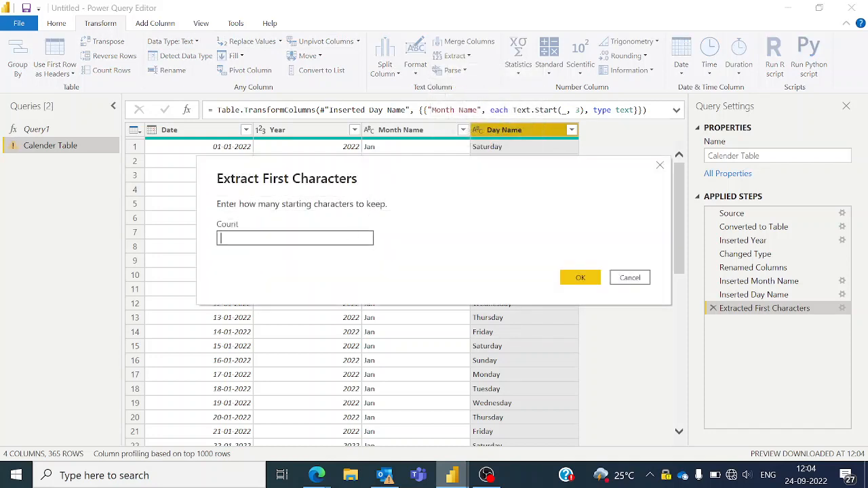
type("3")
left_click(580, 279)
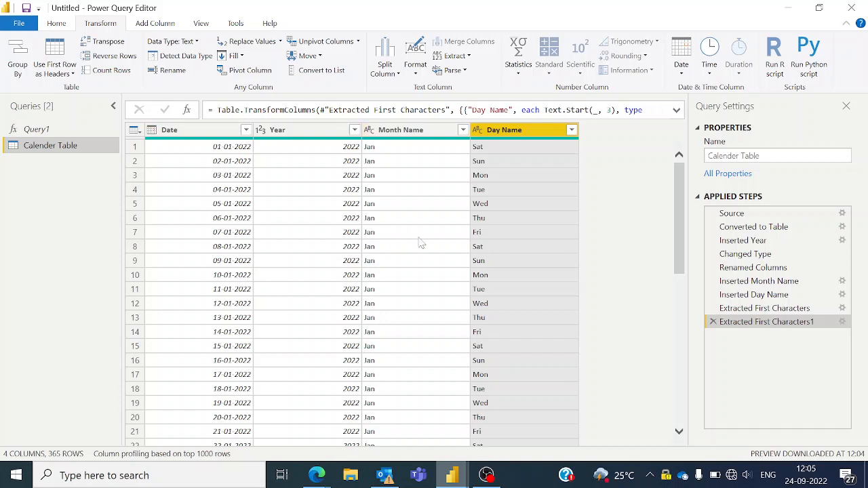
- Add a new column containing the quarter of the year for each value in the Date column
left_click(194, 132)
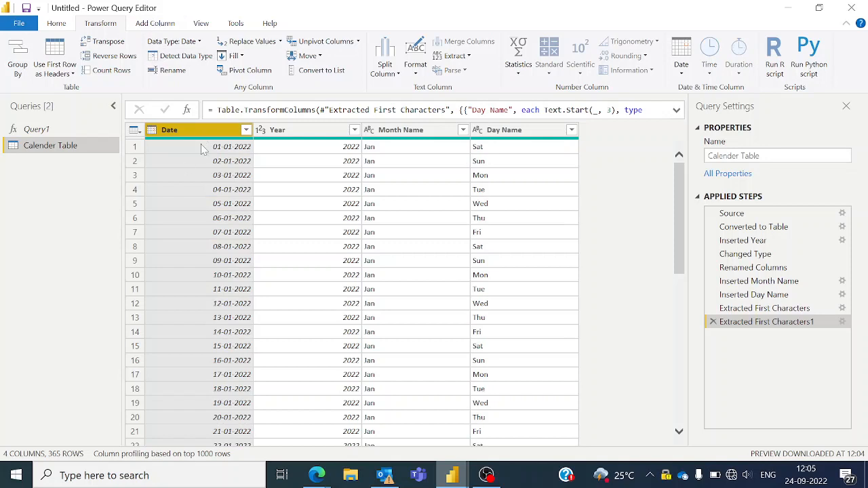
left_click(155, 26)
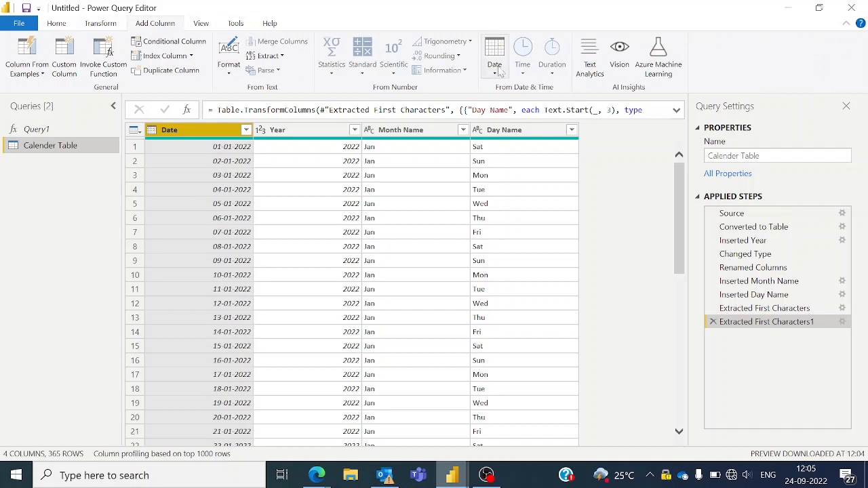
left_click(501, 75)
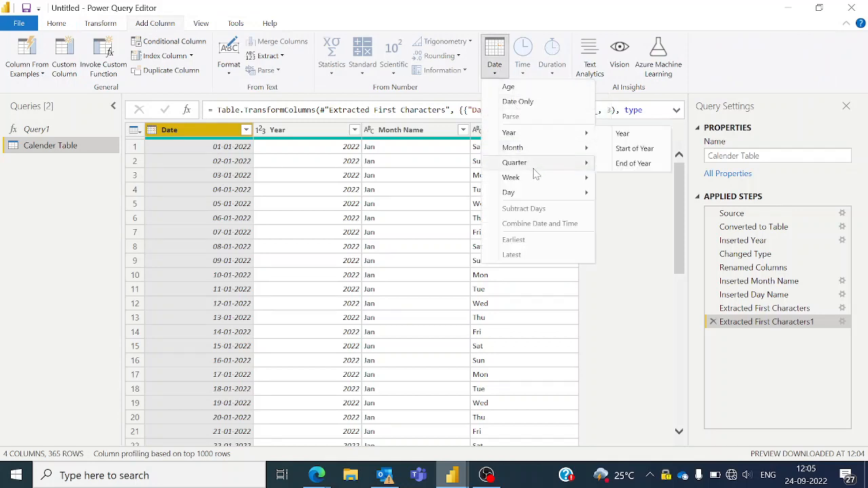
mouse_move(536, 164)
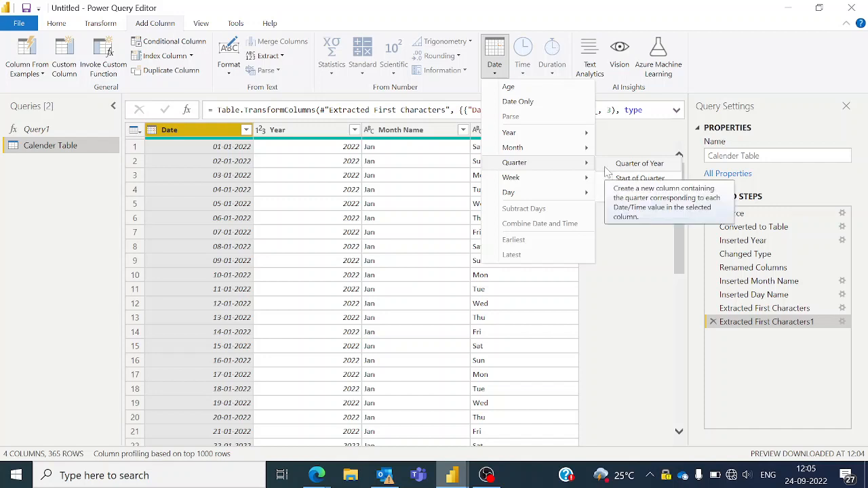
left_click(639, 166)
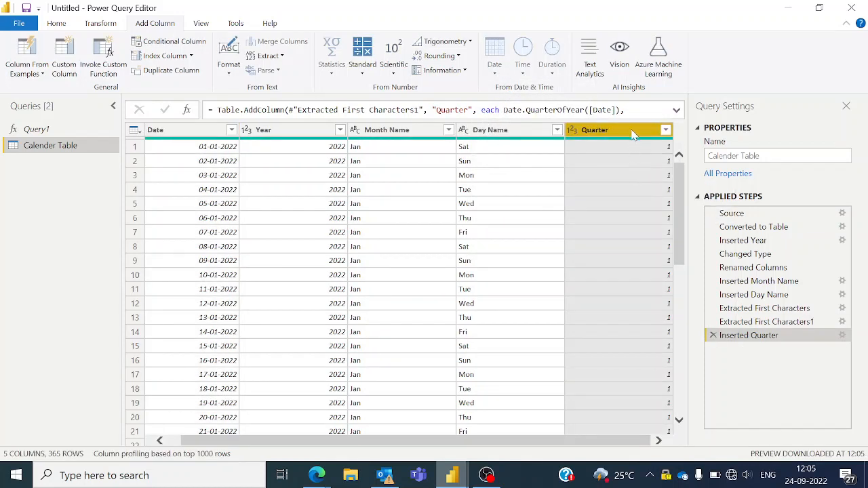
- Move the Quarter column so it sits directly after the Date column
left_click_drag(622, 137, 321, 127)
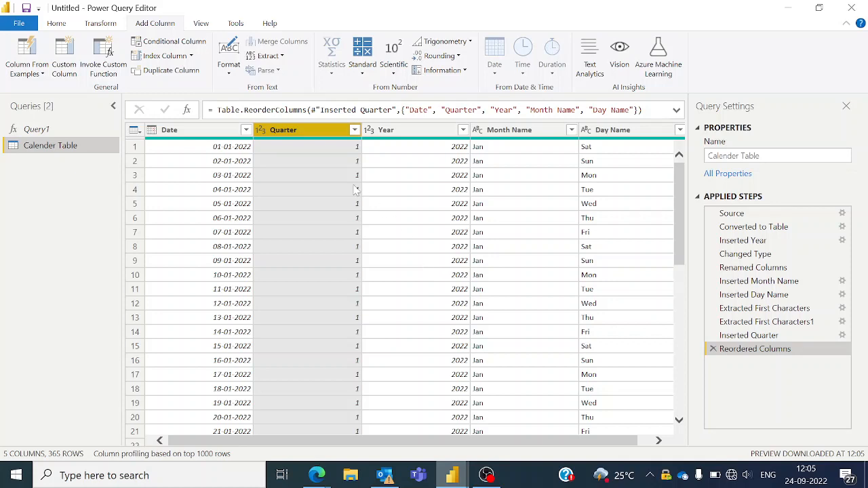
left_click(101, 23)
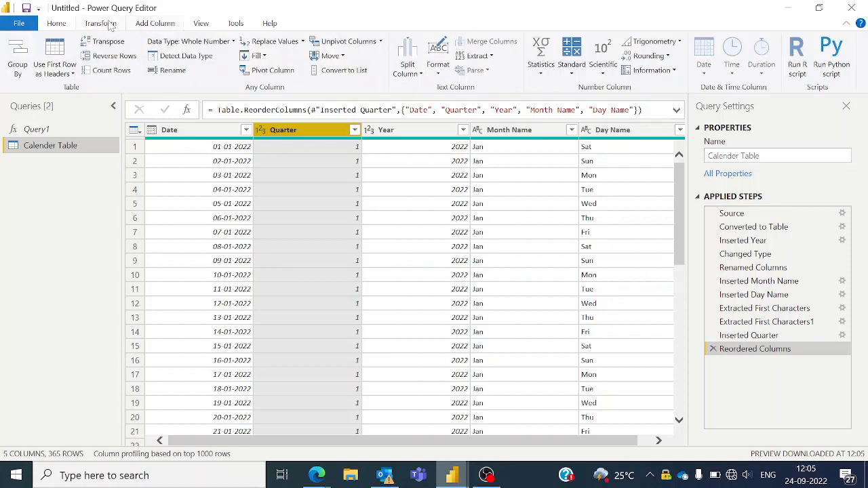
left_click(156, 24)
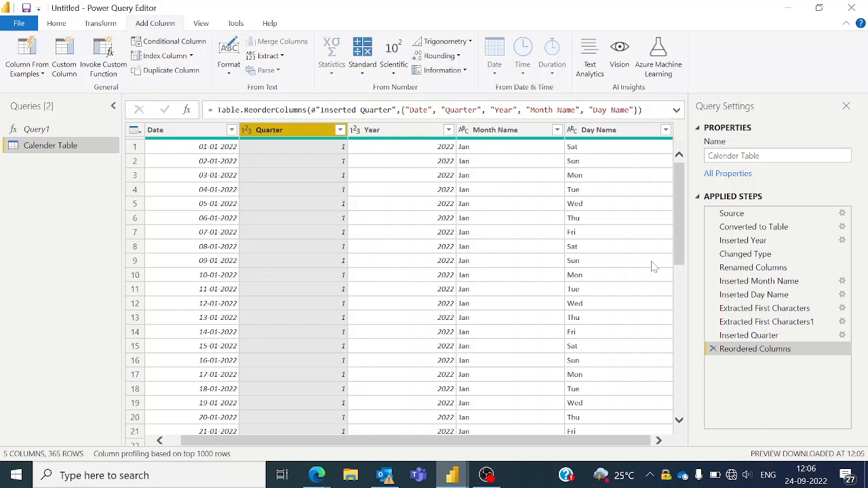
- Delete the applied step that shortens Month Name to three characters, keep the Day Name one, and return to the Reordered Columns step
left_click(534, 130)
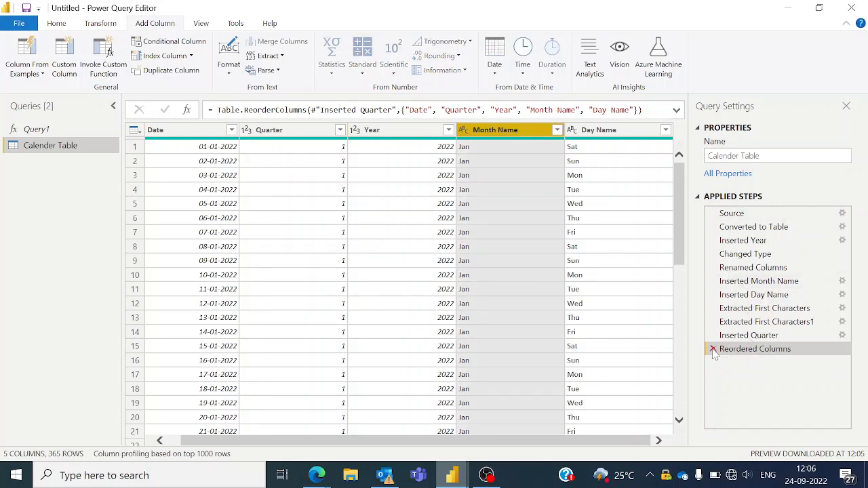
left_click(749, 323)
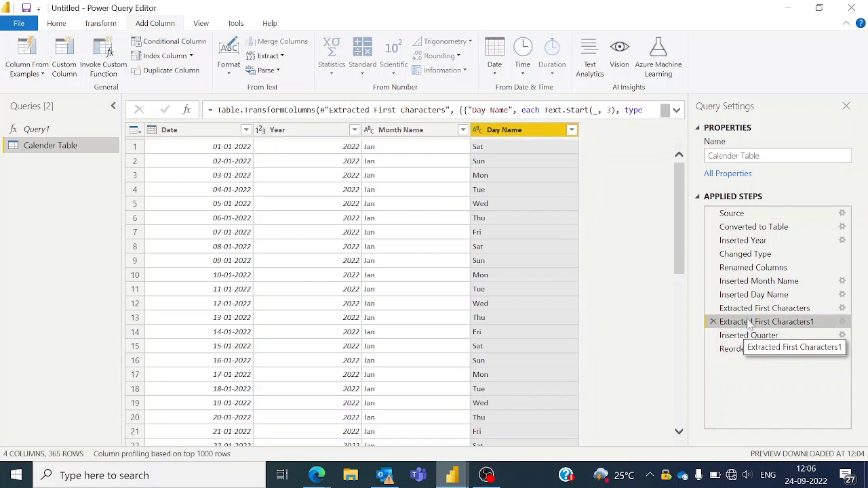
left_click(719, 310)
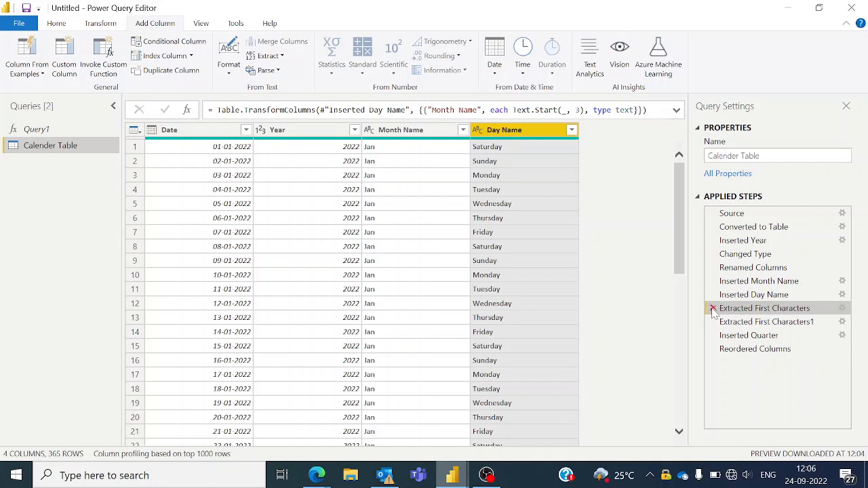
left_click(712, 309)
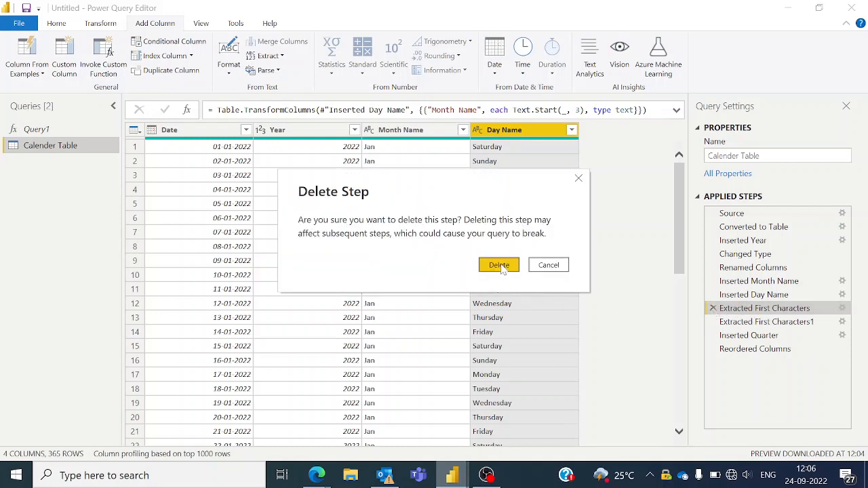
left_click(501, 266)
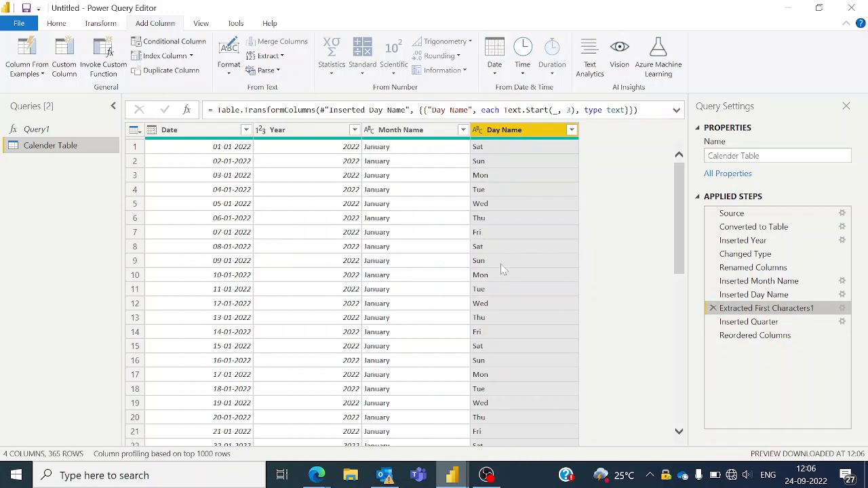
left_click(713, 308)
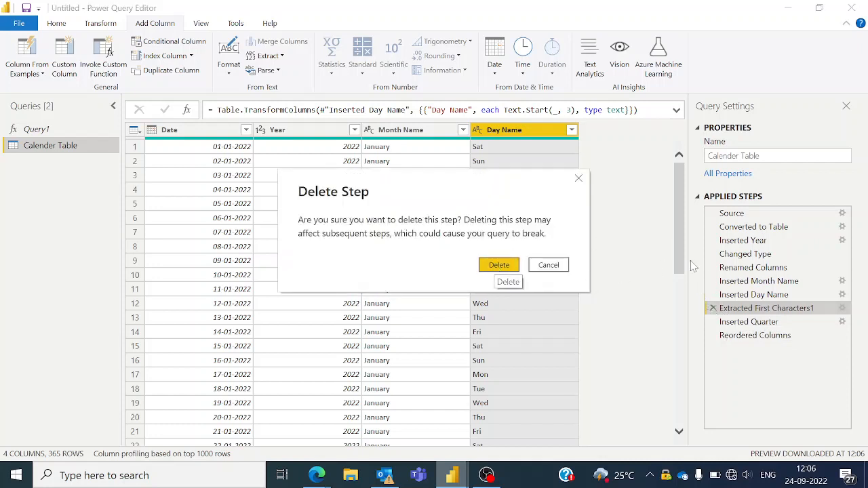
left_click(551, 266)
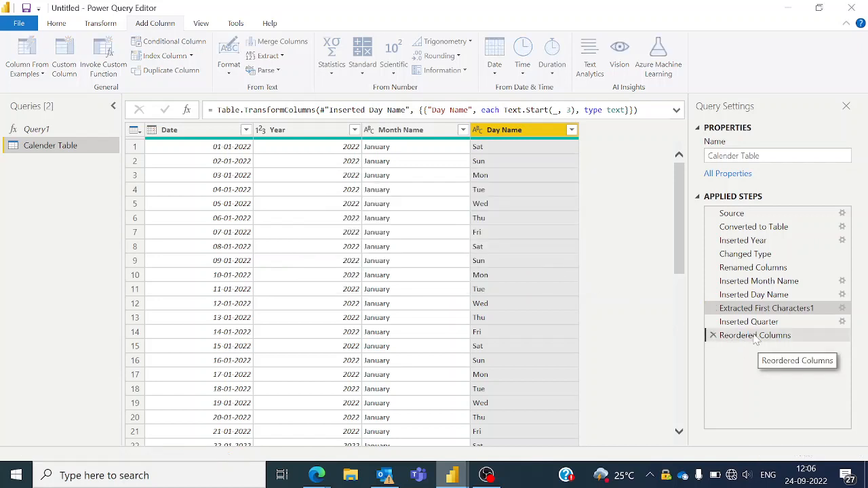
left_click(755, 335)
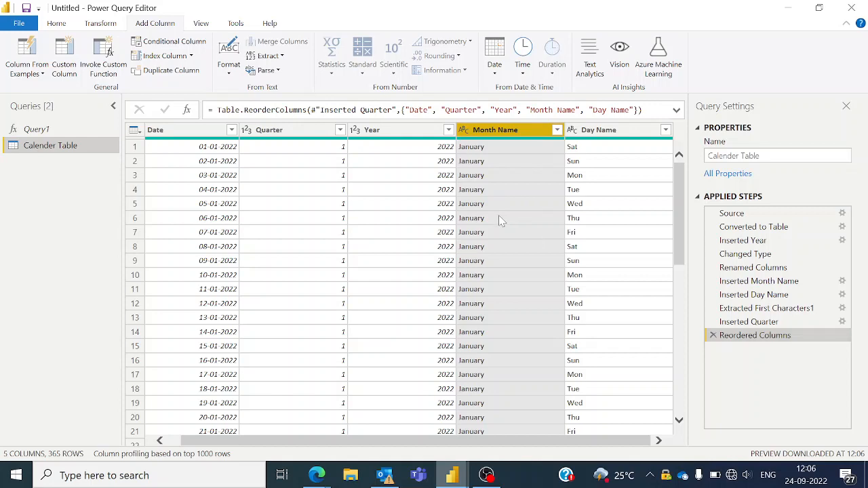
- Start a new column from examples using only the selected Month Name column as the source
scroll(498, 215, "down", 3)
scroll(498, 215, "up", 3)
scroll(501, 218, "down", 2)
scroll(502, 218, "up", 2)
left_click(34, 72)
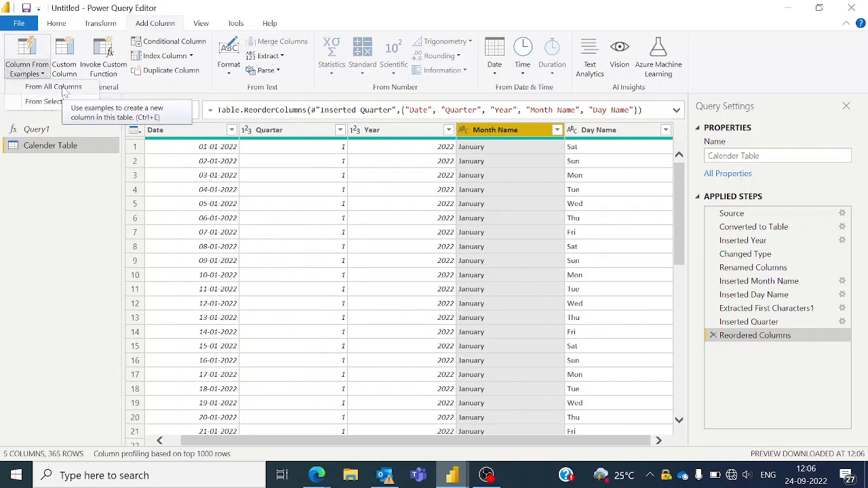
left_click(60, 102)
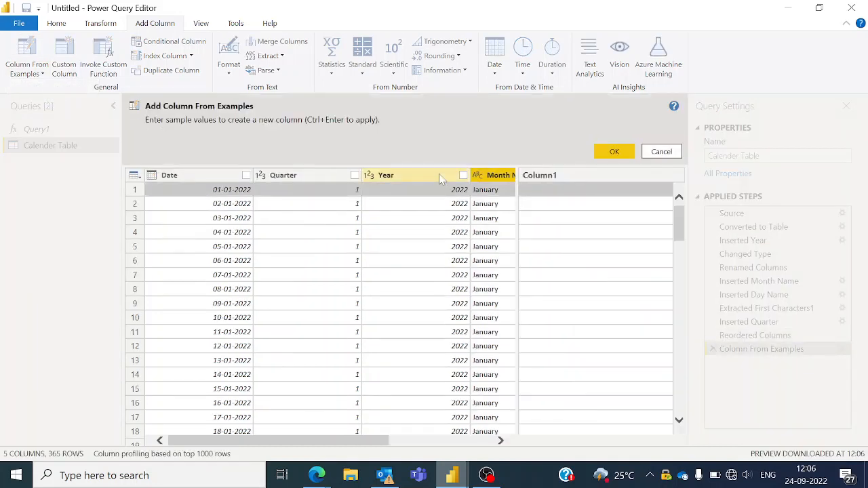
left_click(581, 209)
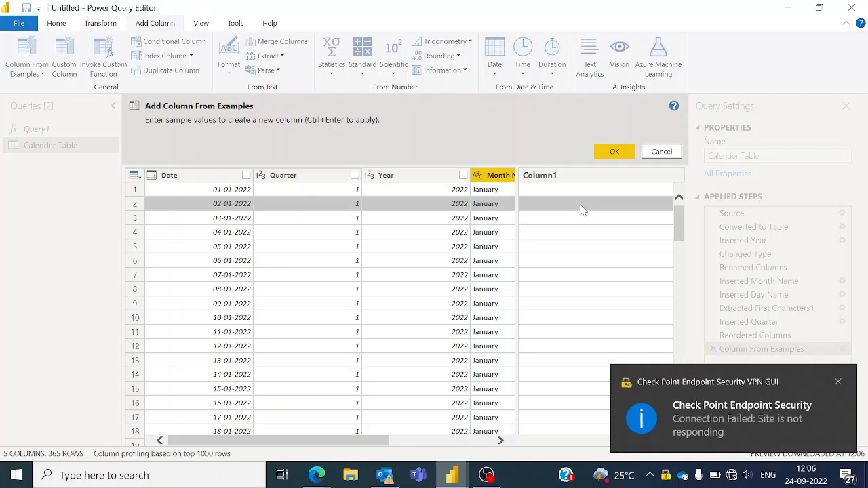
left_click(562, 187)
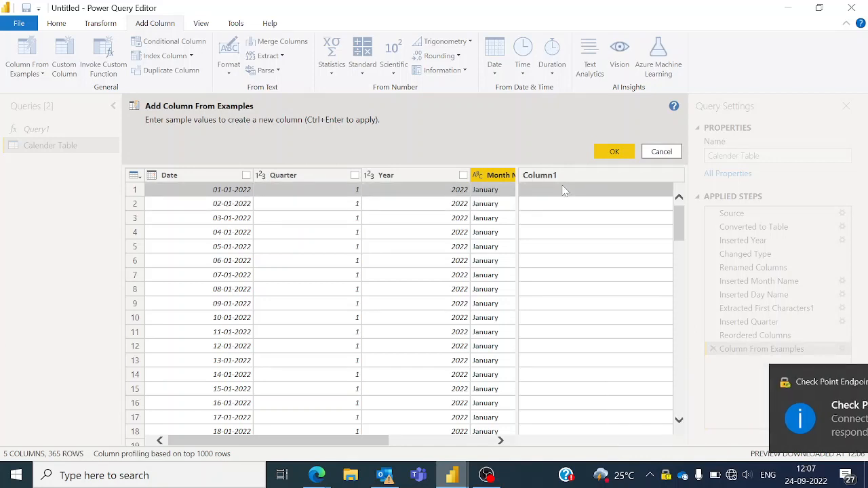
left_click(490, 176)
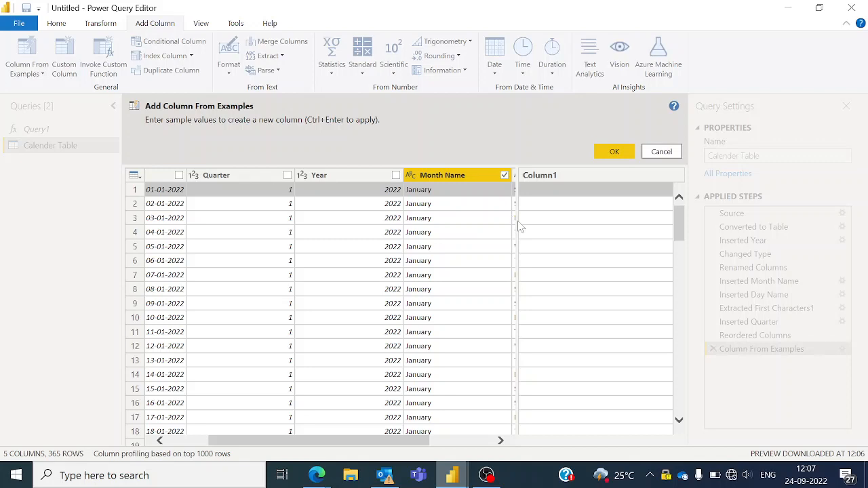
scroll(512, 231, "left", 1)
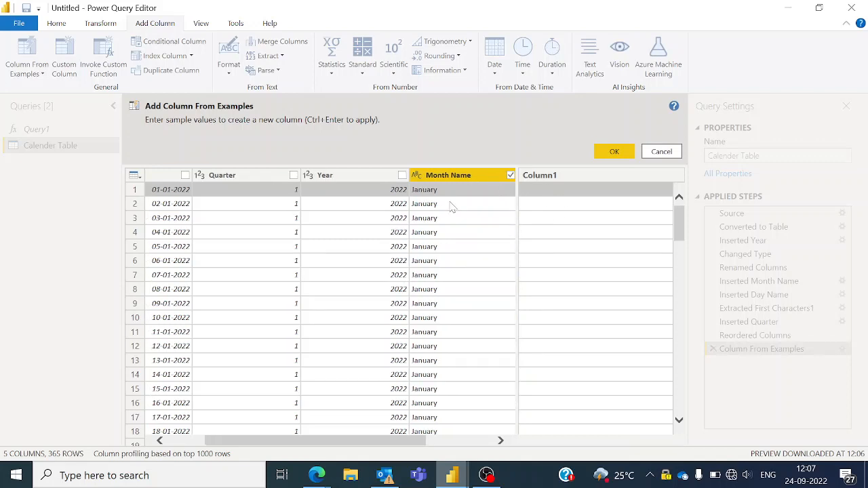
- Enter Jan as the sample value for the first row of the new column
left_click(546, 196)
type("J")
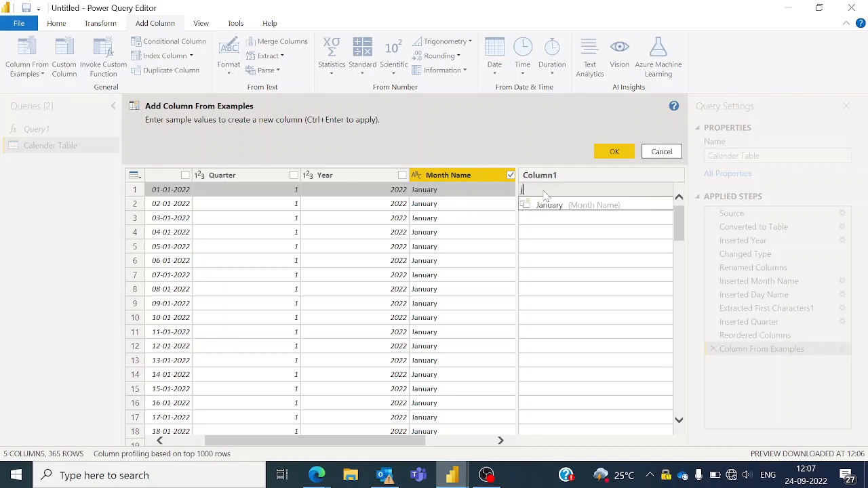
type("a")
key("BackSpace")
key("BackSpace")
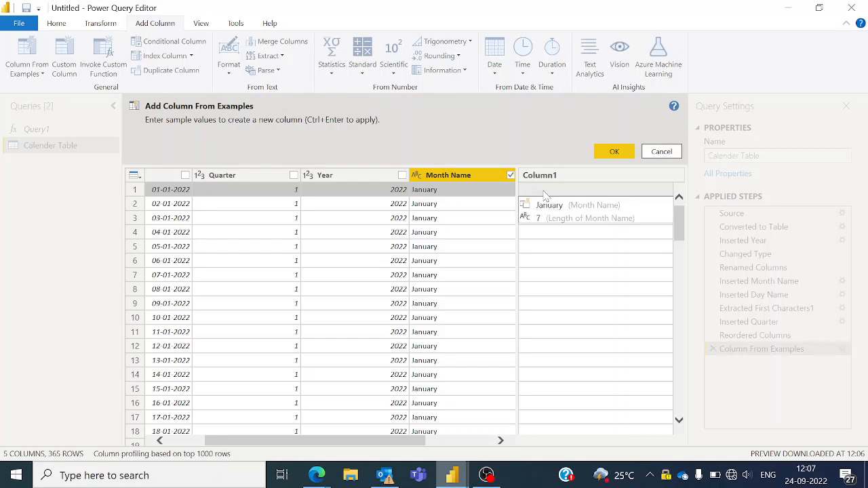
type("Jan")
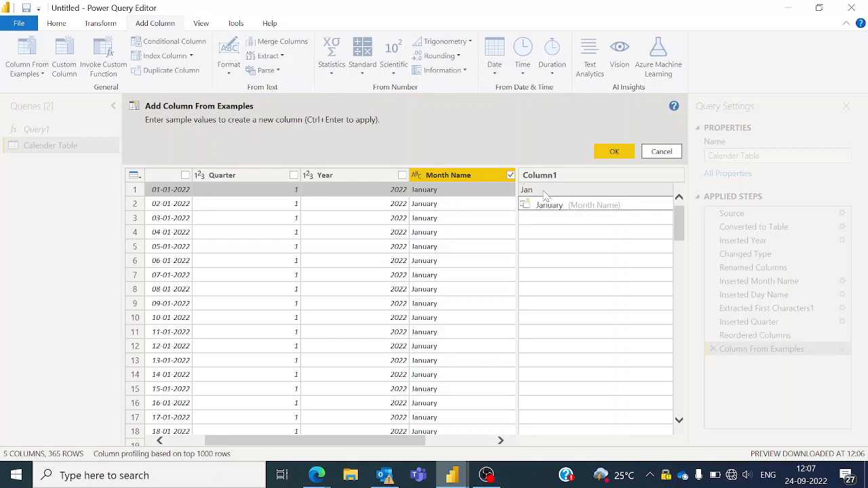
key("Return")
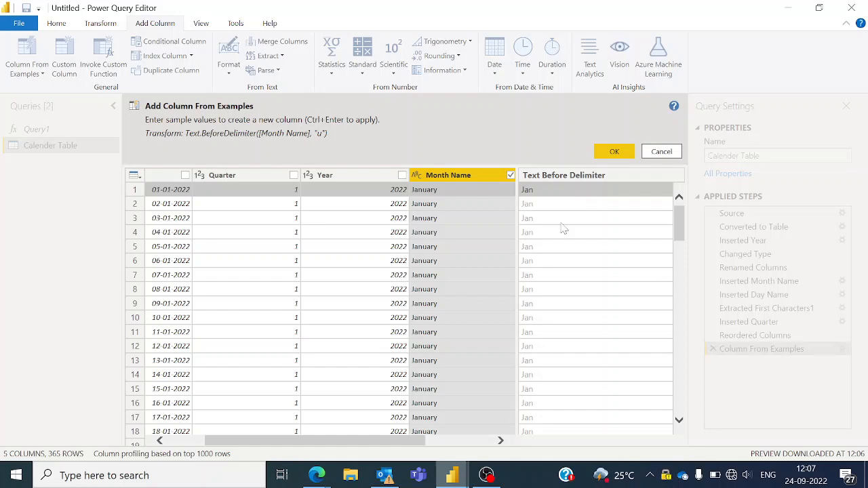
- Examine the suggested values of the new column for the months from January to April
scroll(568, 252, "down", 3)
scroll(568, 252, "down", 5)
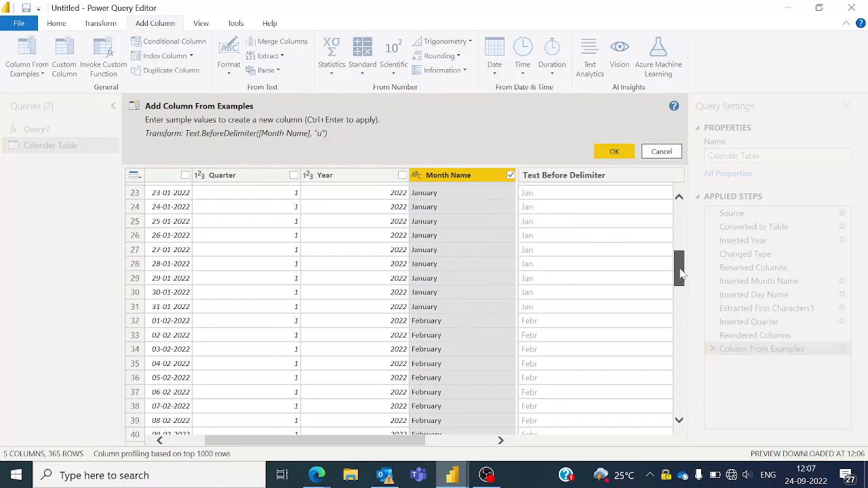
left_click_drag(681, 264, 690, 327)
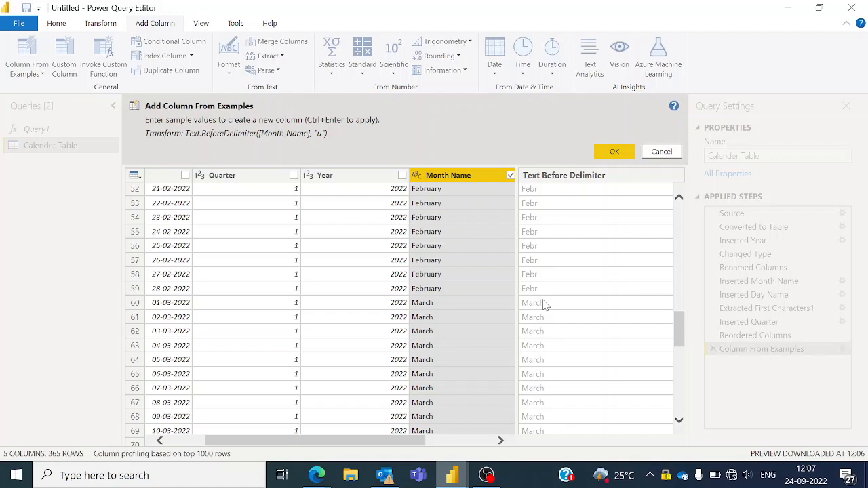
scroll(546, 305, "down", 6)
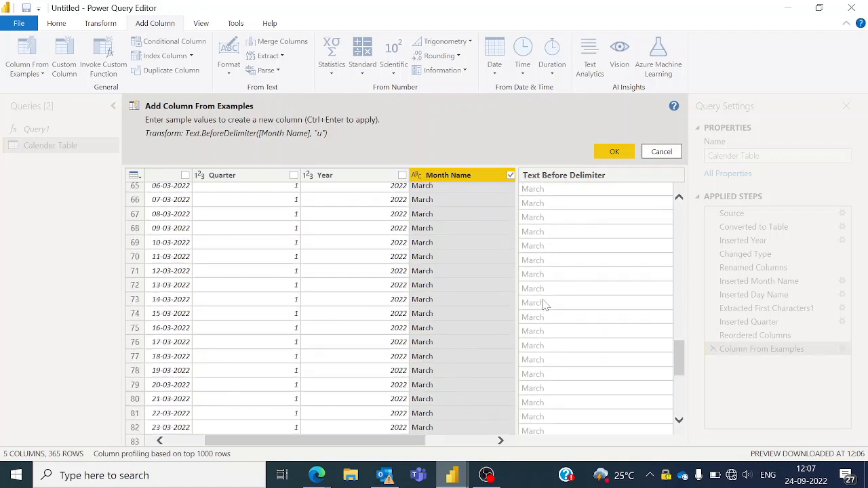
scroll(546, 305, "down", 4)
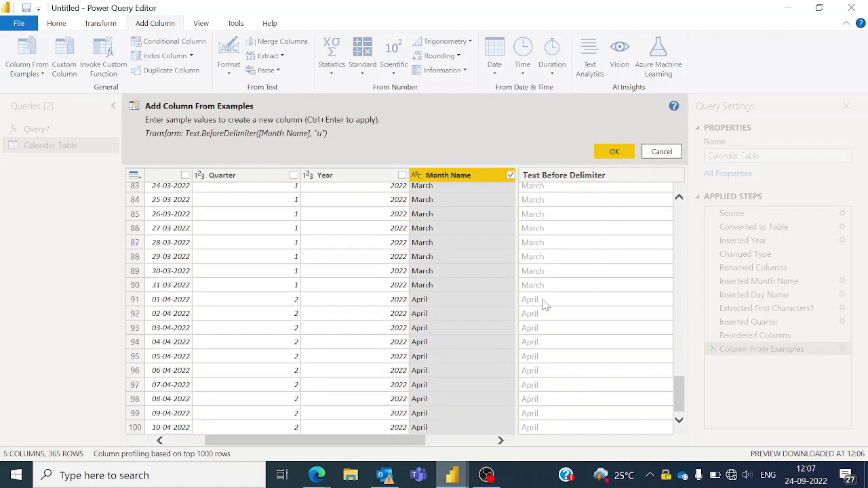
scroll(546, 305, "up", 20)
left_click(528, 190)
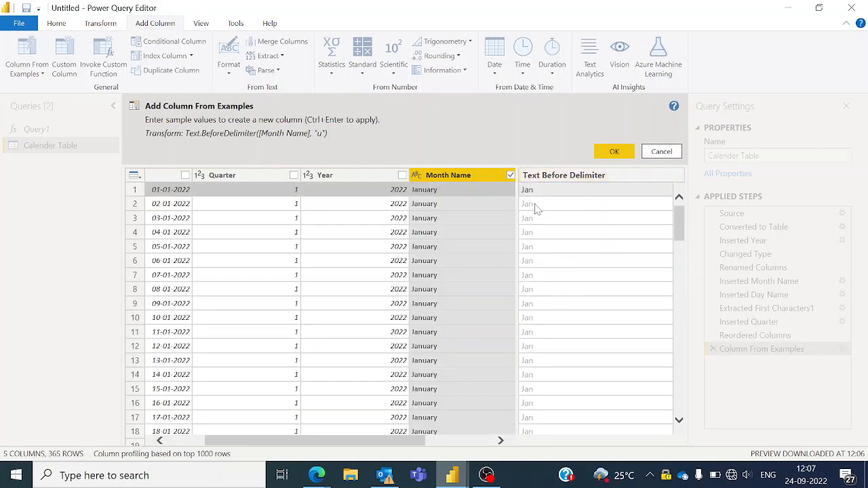
- Enter Jan as a second sample value in row 2 of the new column
left_click(537, 205)
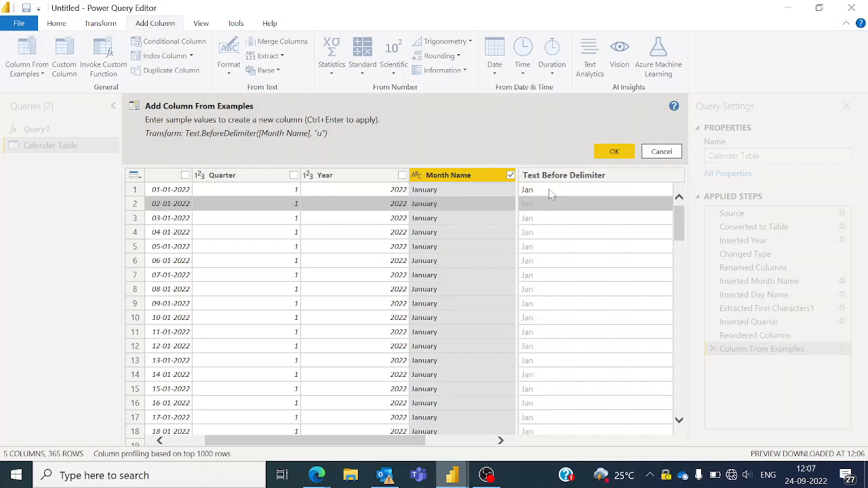
type("J")
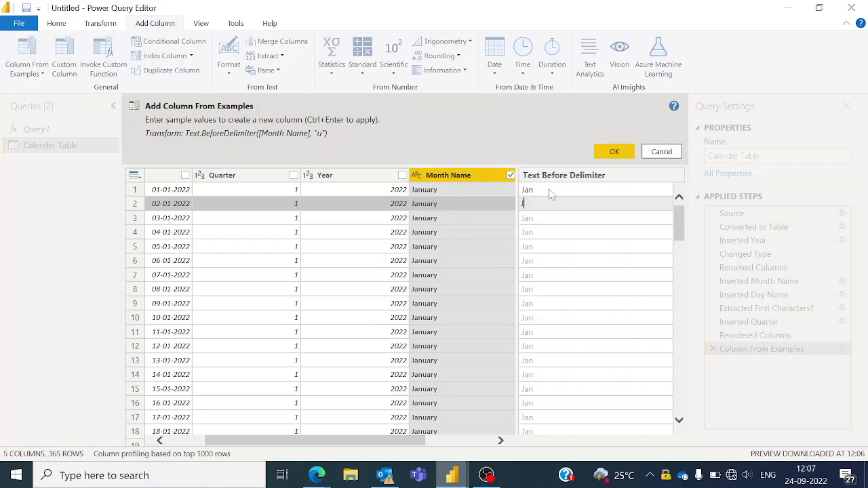
type("an")
key("Return")
- Enter Mar as the sample value for the 02-03-2022 row of the new column, dismissing the interrupting VPN login window
scroll(571, 287, "down", 13)
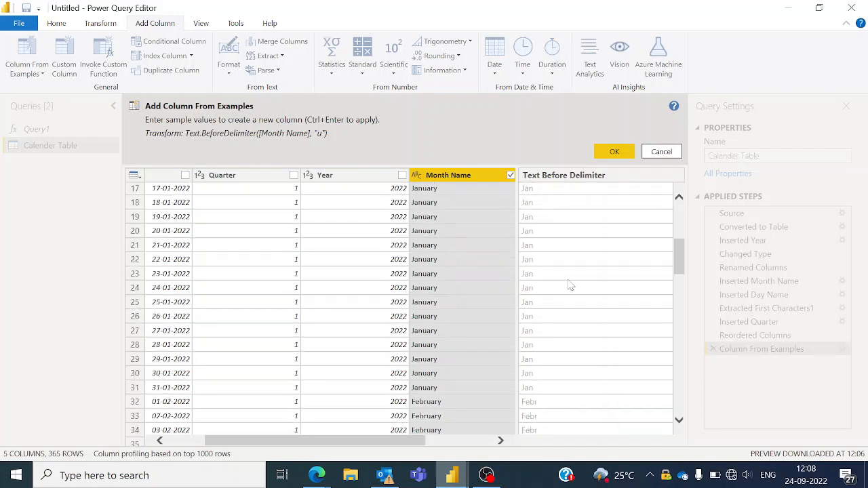
scroll(571, 287, "down", 5)
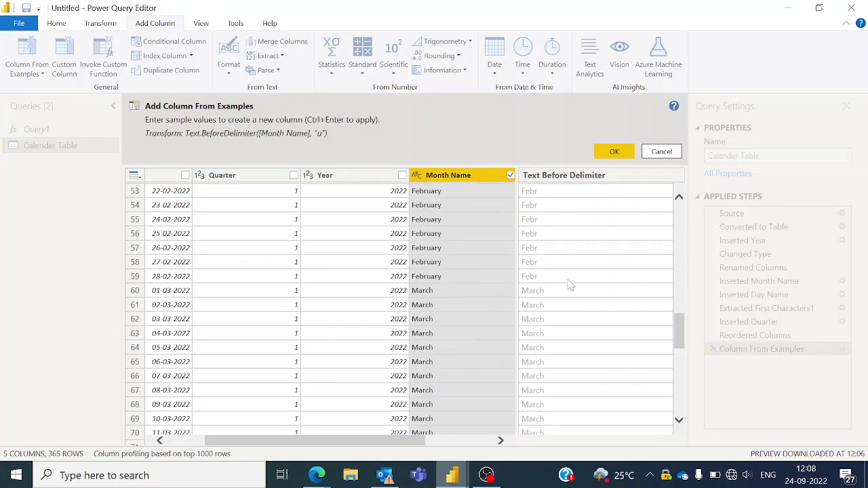
left_click(533, 265)
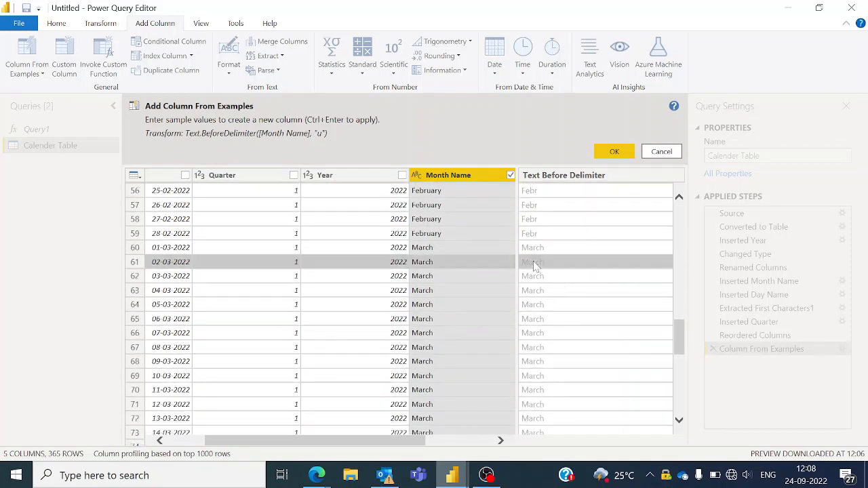
type("Ma")
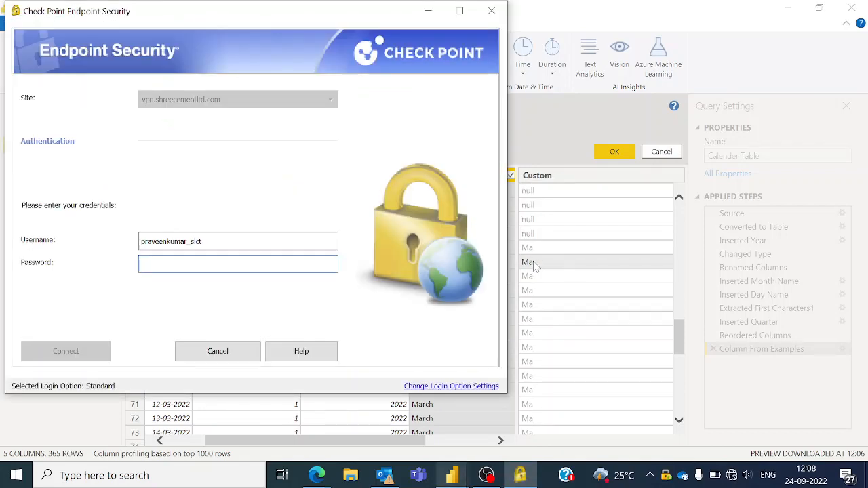
type("rc")
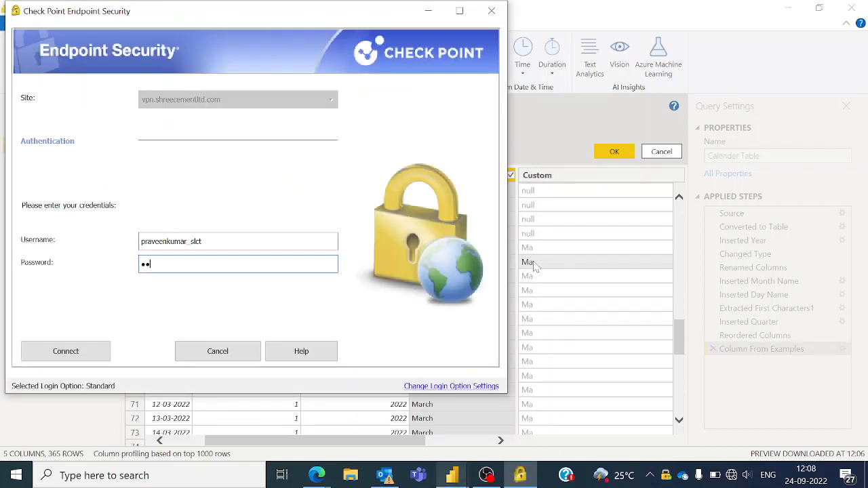
left_click(492, 12)
left_click(547, 266)
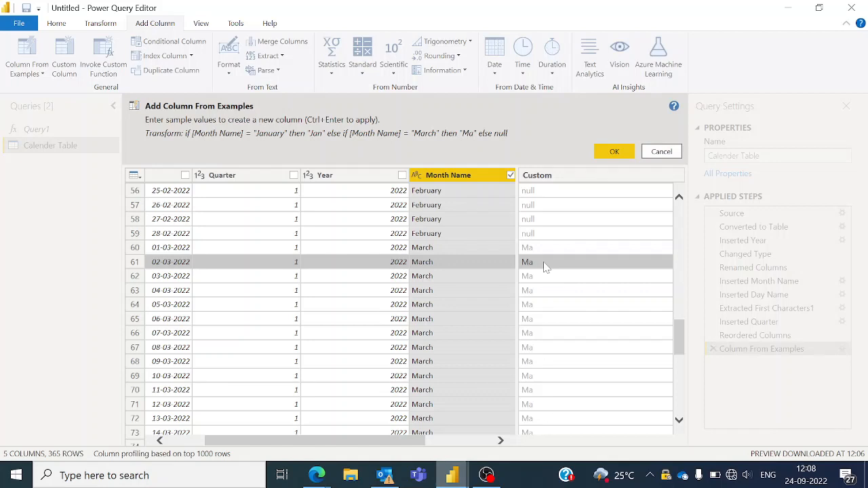
type("r=")
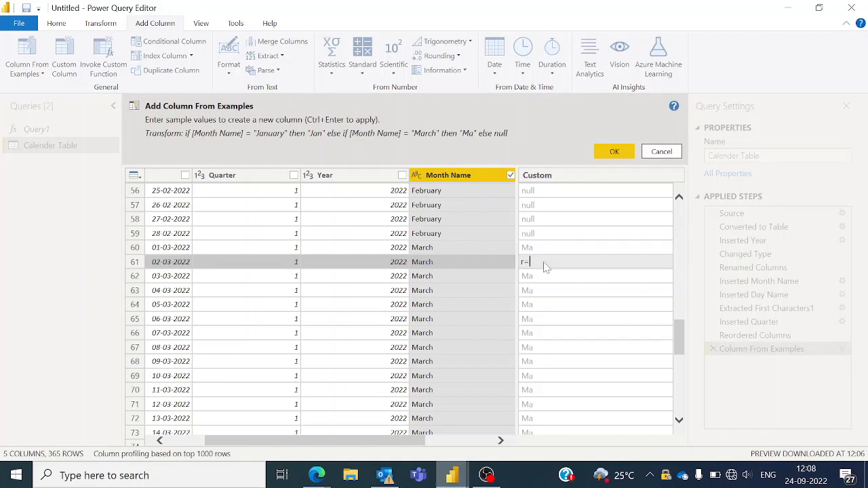
key("BackSpace")
key("BackSpace")
type("Mar")
key("Return")
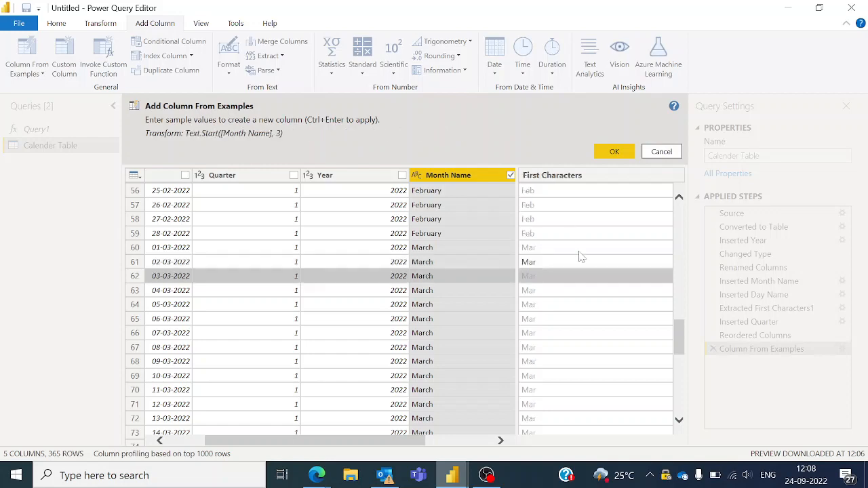
- Check the suggested three-letter month abbreviations from January to April and add the examples-based column to the table
scroll(580, 256, "down", 5)
scroll(579, 257, "up", 10)
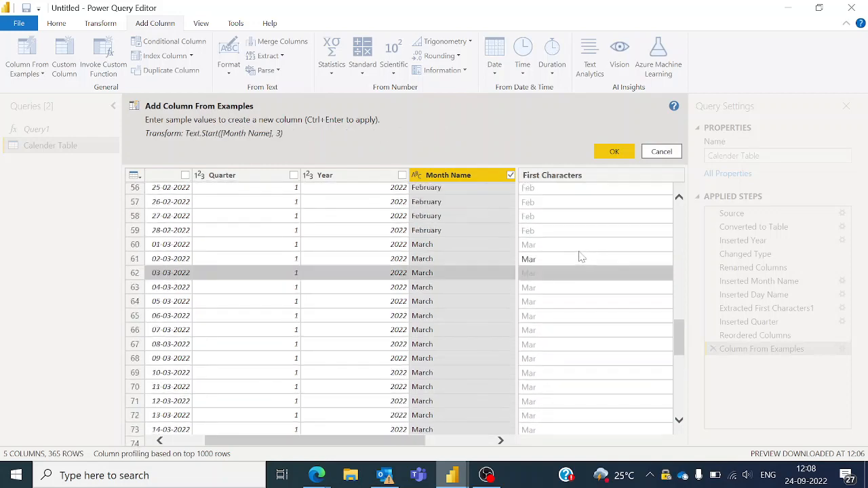
scroll(580, 257, "up", 11)
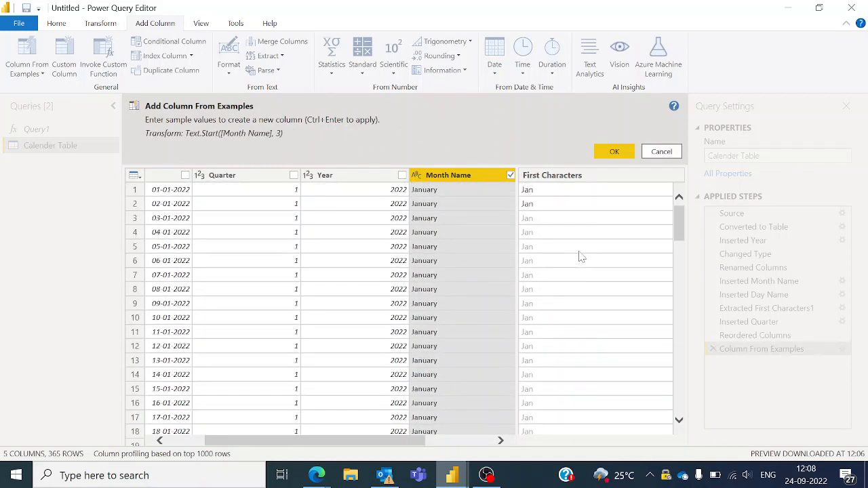
scroll(579, 257, "down", 15)
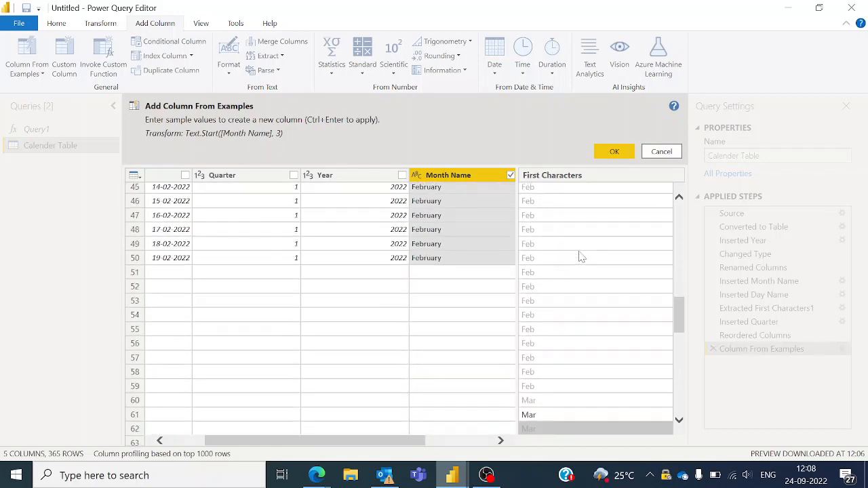
scroll(580, 257, "down", 10)
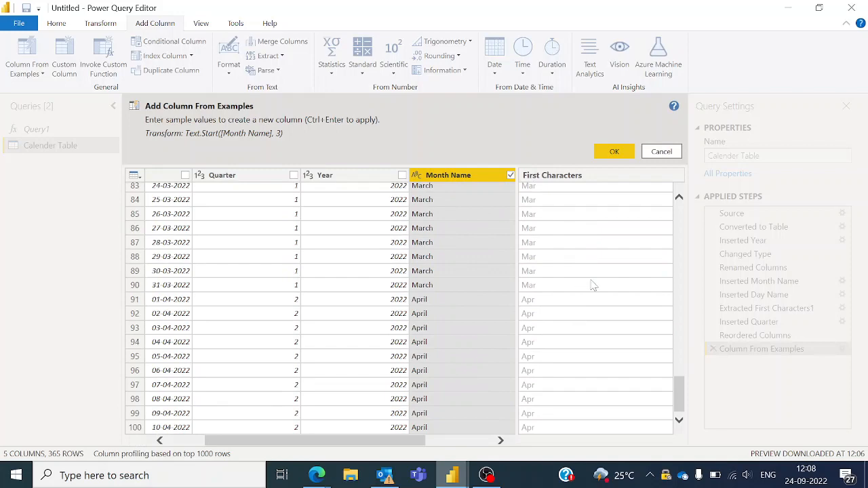
scroll(593, 285, "up", 3)
scroll(593, 286, "down", 3)
scroll(593, 285, "up", 20)
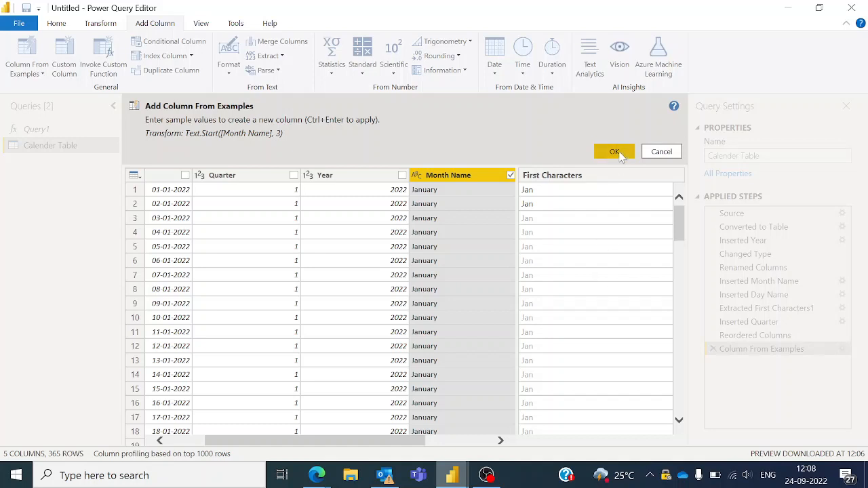
left_click(618, 153)
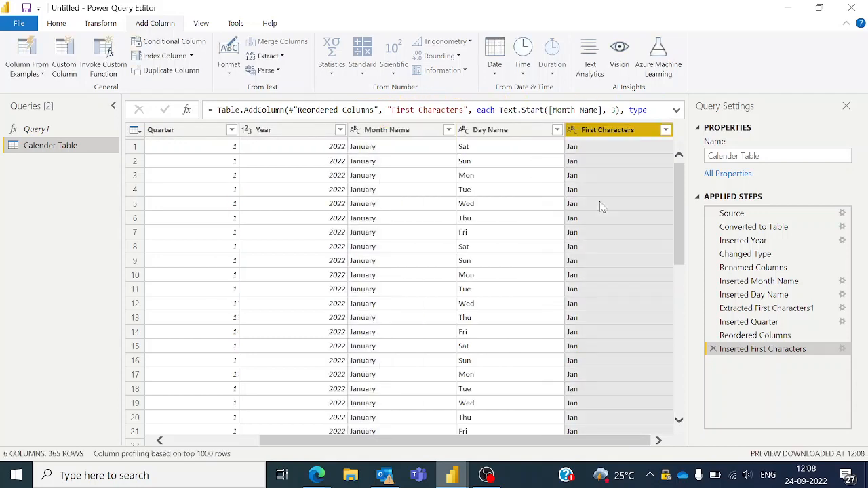
- Review the distinct month abbreviations in the First Characters column's filter list and apply the filter with all values selected
left_click(665, 130)
scroll(558, 405, "down", 1)
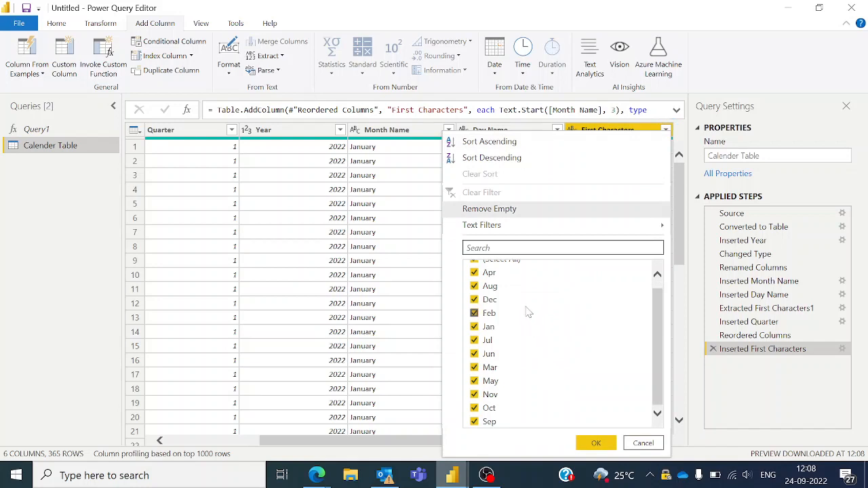
scroll(514, 362, "up", 1)
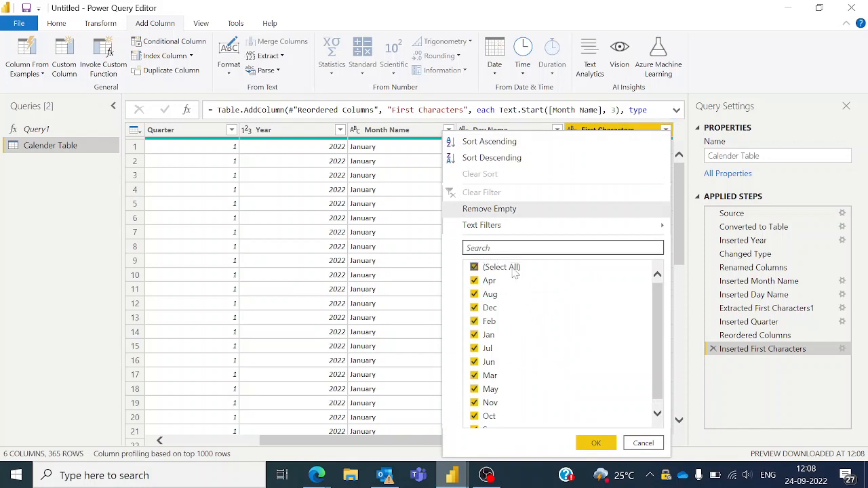
left_click(604, 446)
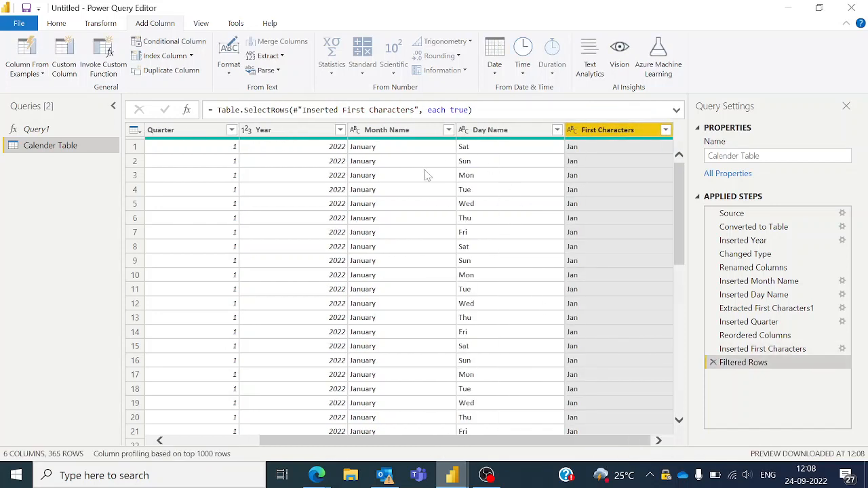
- Start a new column from examples using all columns of the calendar table as the source
scroll(530, 227, "left", 3)
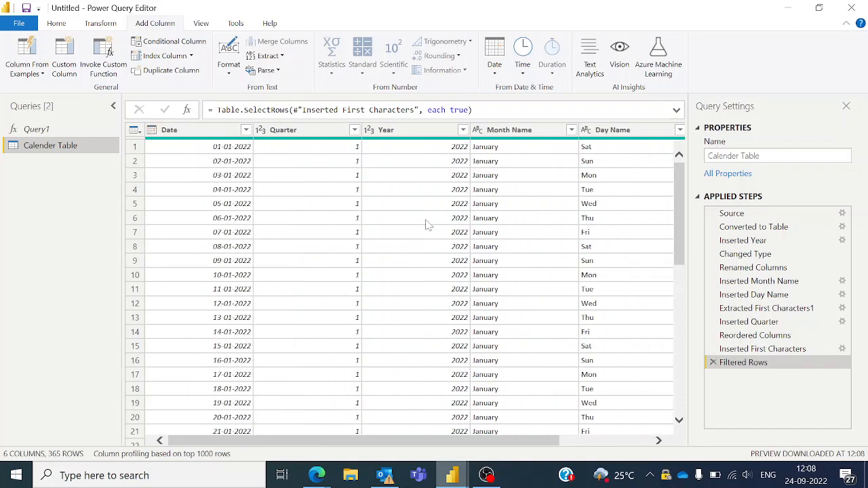
scroll(555, 245, "right", 3)
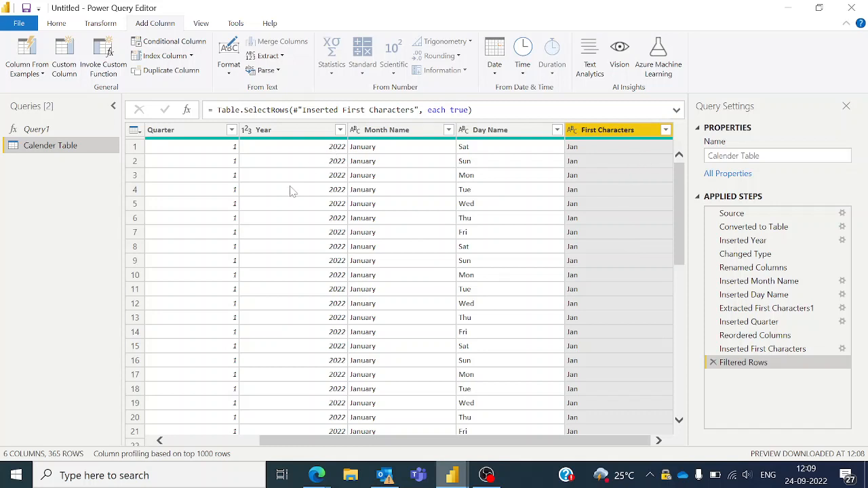
left_click(37, 76)
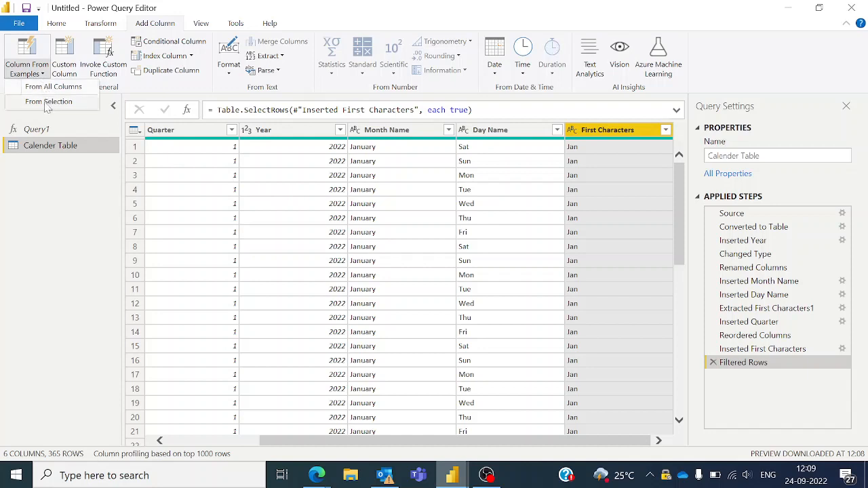
left_click(53, 87)
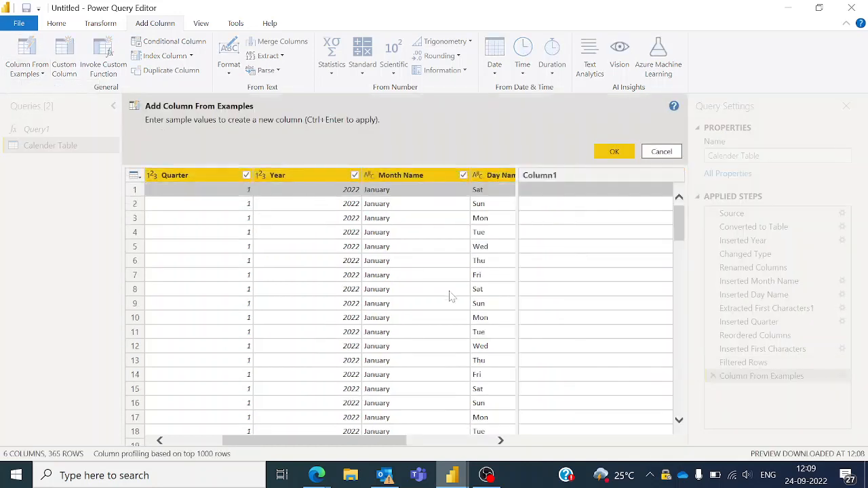
- Enter 2022+1 as the sample value for the first row of the new column
left_click(561, 211)
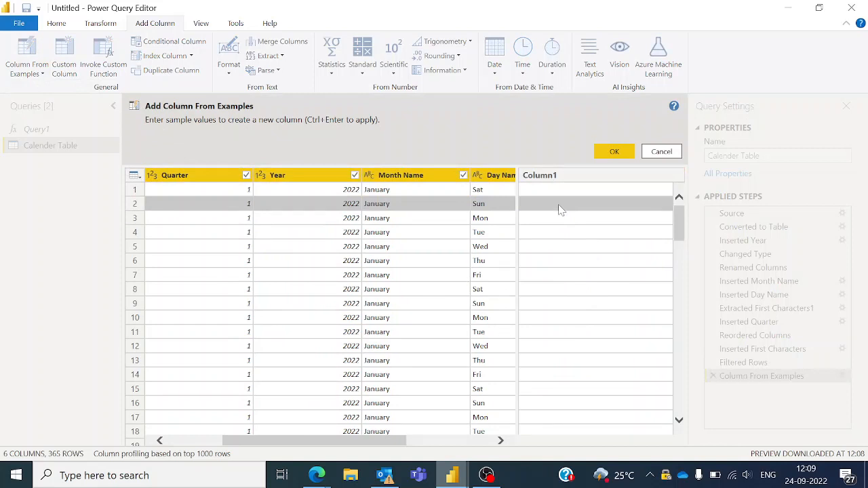
left_click(556, 190)
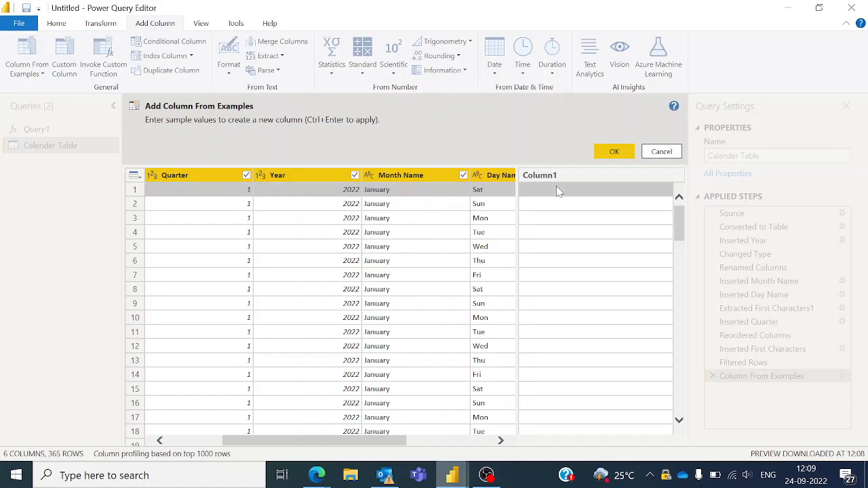
type("2022")
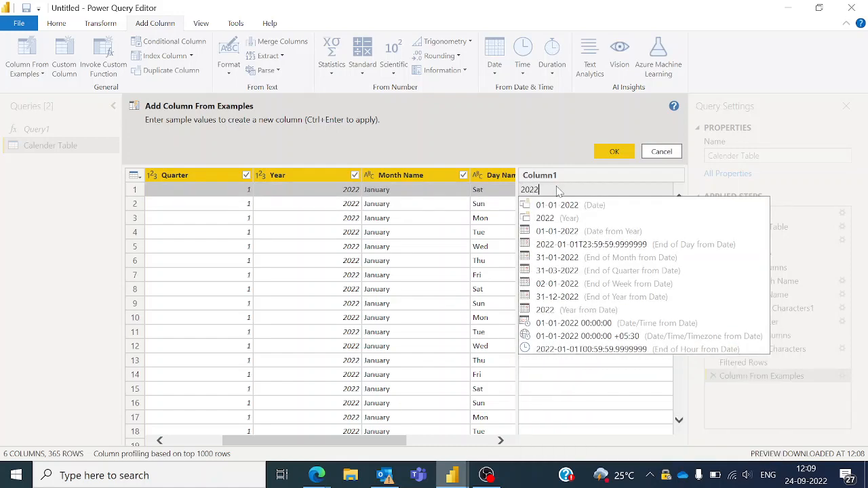
type("-1")
key("BackSpace")
key("BackSpace")
type("+1")
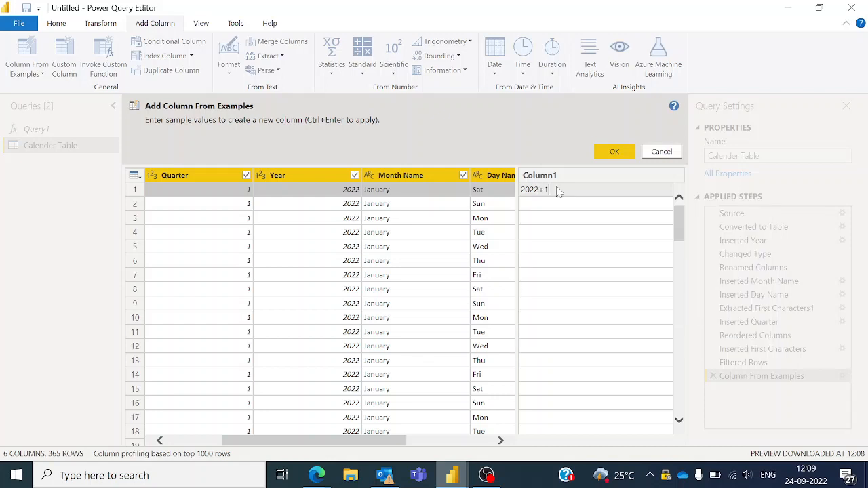
key("Return")
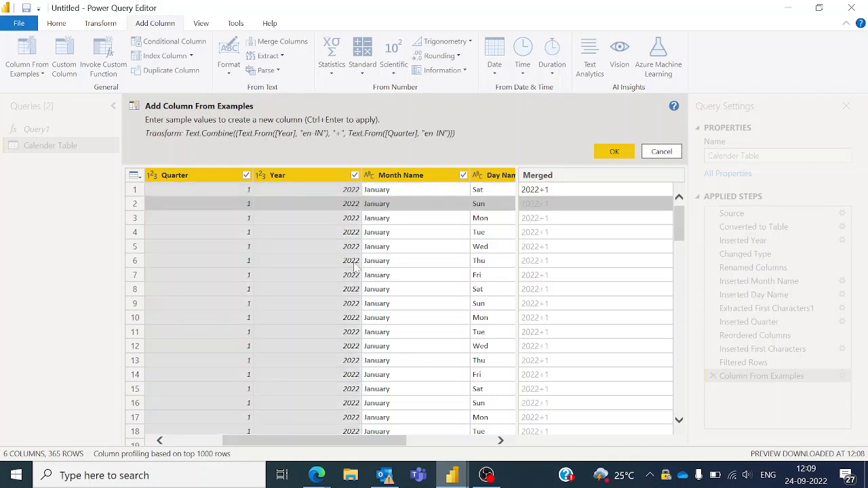
- Check the suggested year and quarter combinations against the source columns and add the merged column to the table
scroll(310, 279, "left", 2)
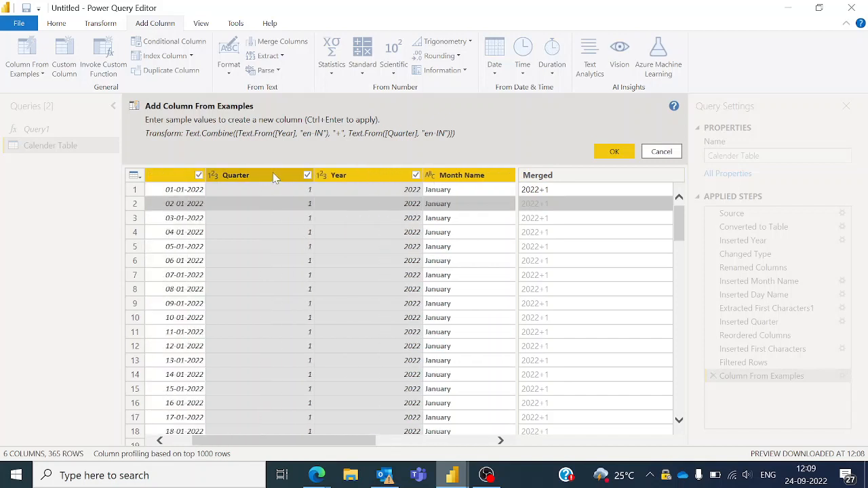
scroll(382, 234, "right", 1)
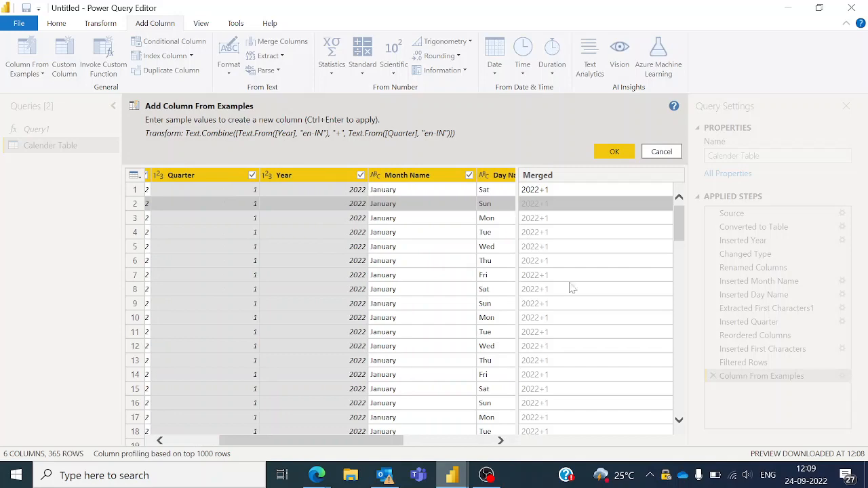
left_click_drag(680, 212, 624, 204)
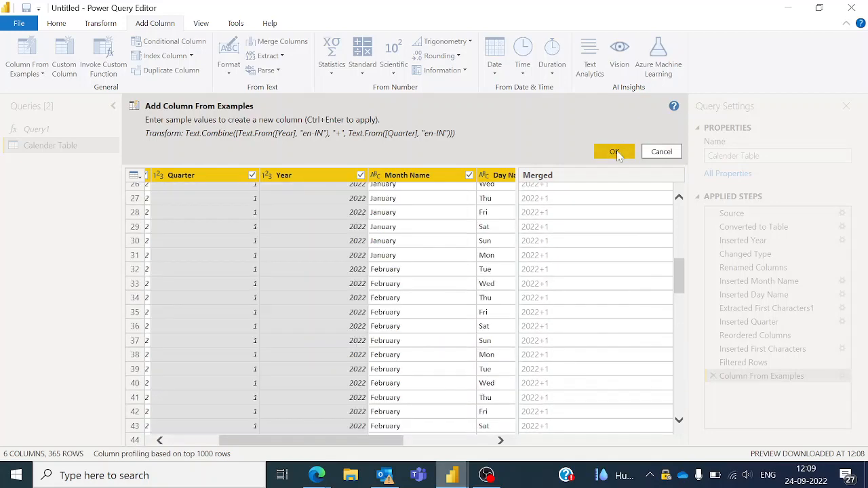
left_click(614, 151)
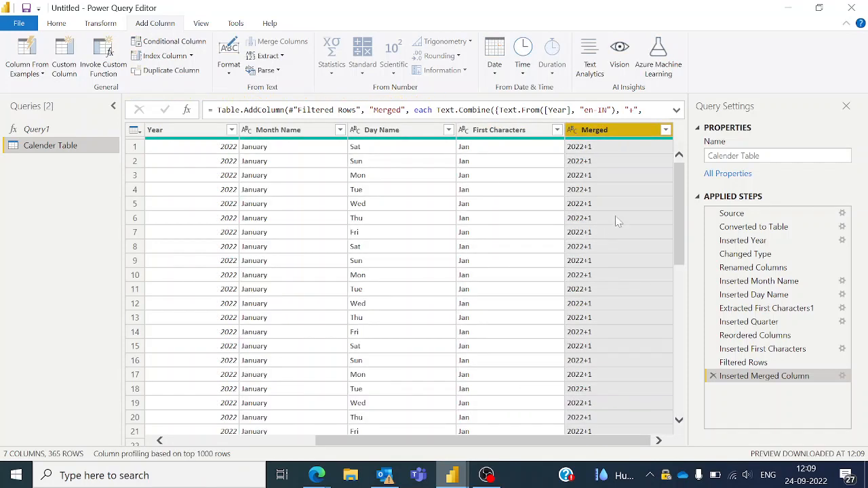
- Review the merged column's values, and delete the Inserted Merged Column and Filtered Rows steps from the query
scroll(615, 218, "down", 6)
scroll(617, 221, "up", 3)
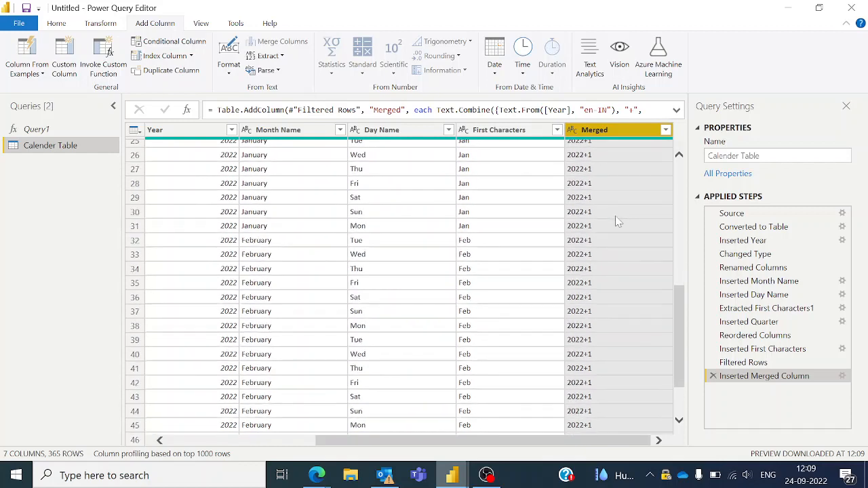
scroll(615, 215, "up", 3)
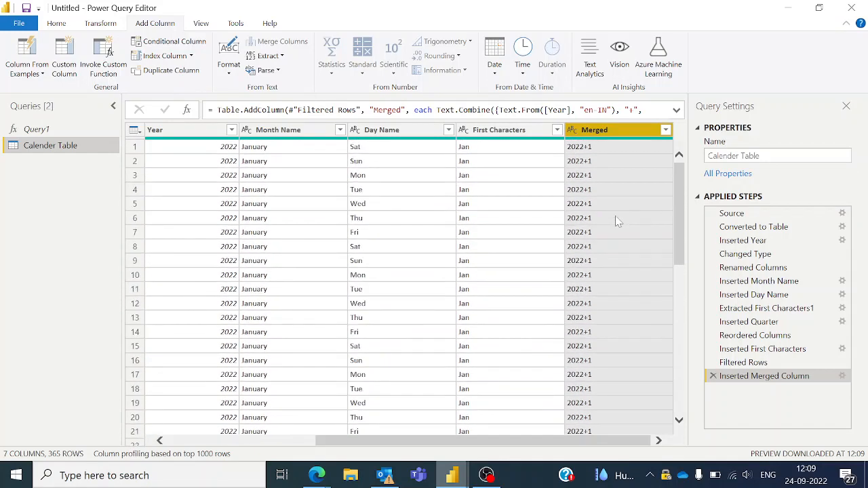
left_click(712, 375)
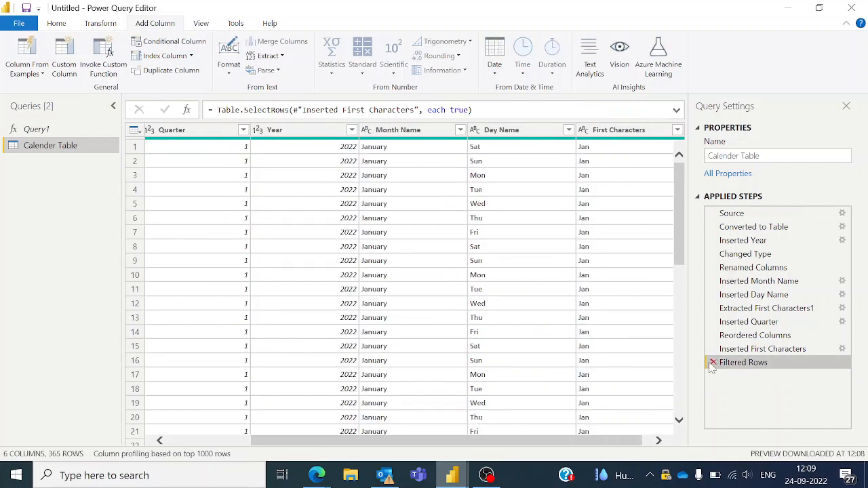
left_click(713, 362)
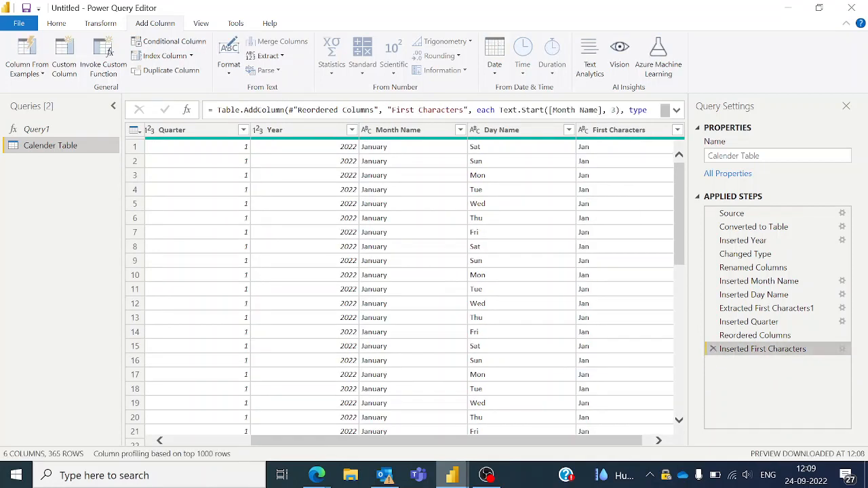
left_click(111, 25)
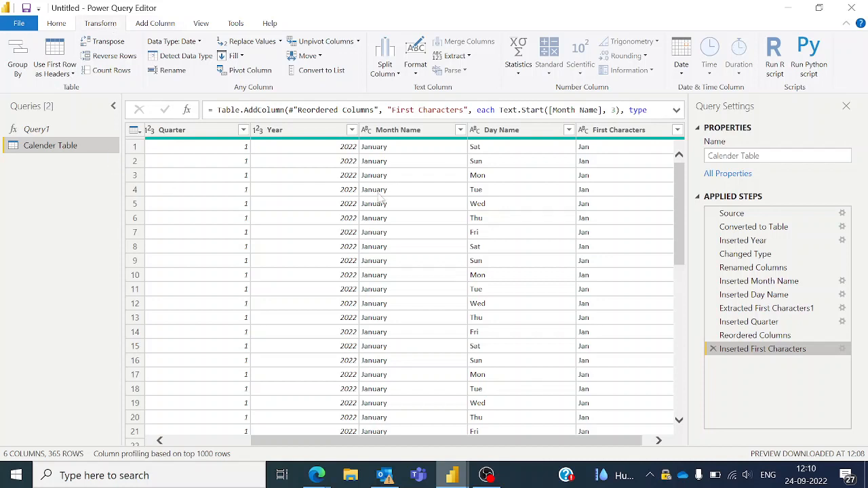
- Review the calendar table's columns from Date to First Characters and look at the options for closing and applying the query changes
scroll(513, 256, "right", 1)
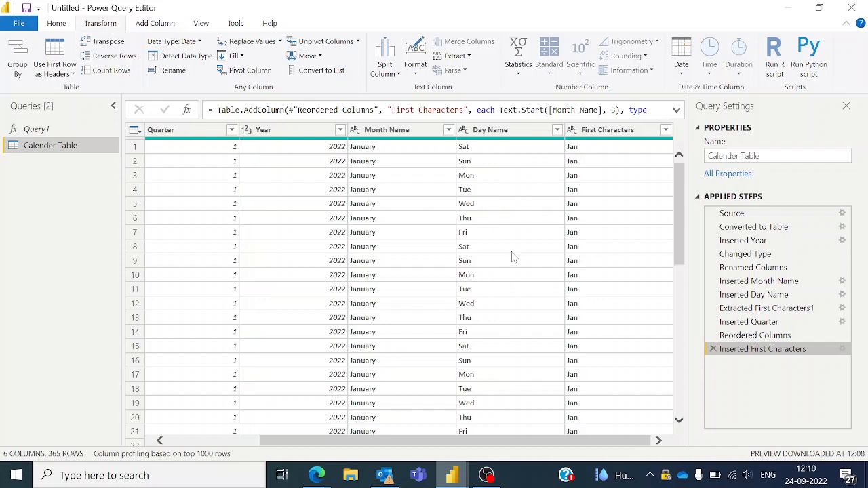
scroll(370, 275, "left", 3)
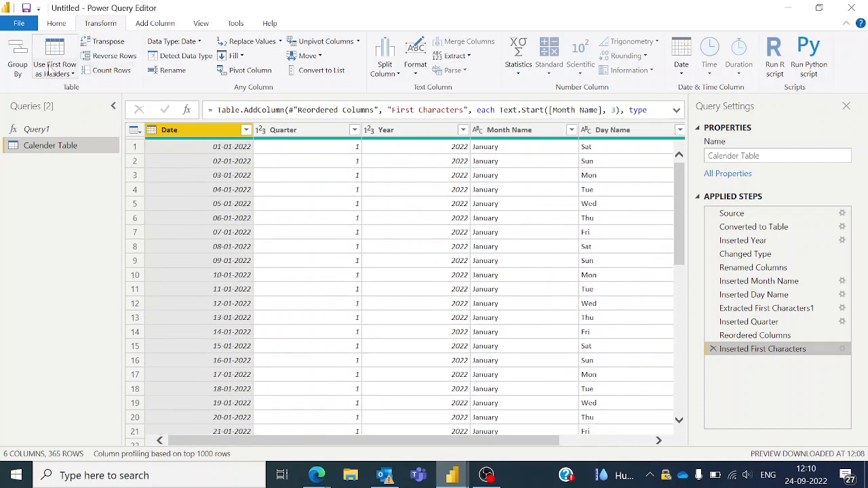
left_click(56, 23)
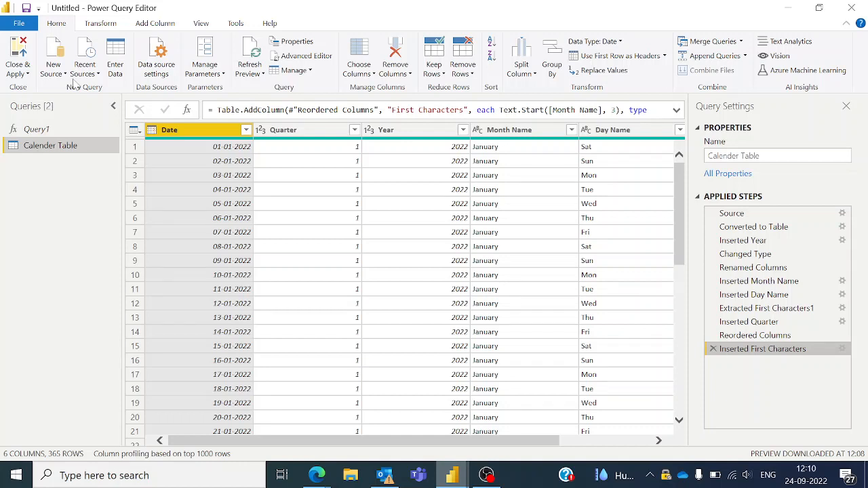
left_click(19, 69)
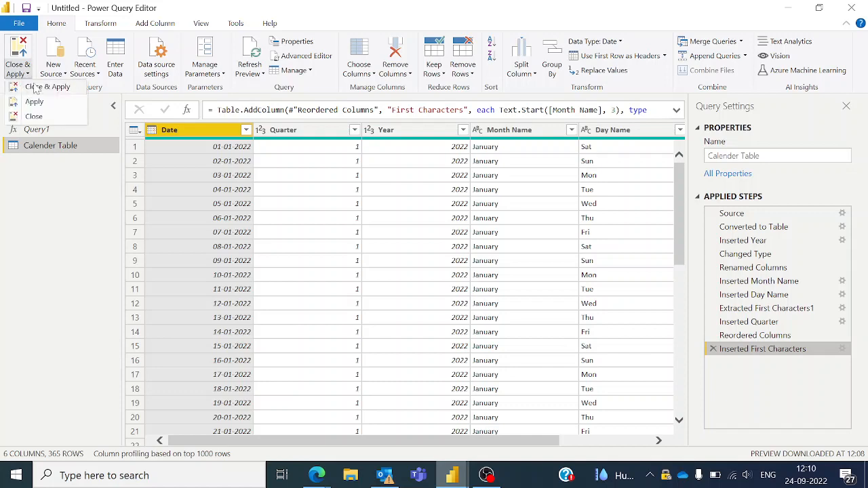
left_click(56, 185)
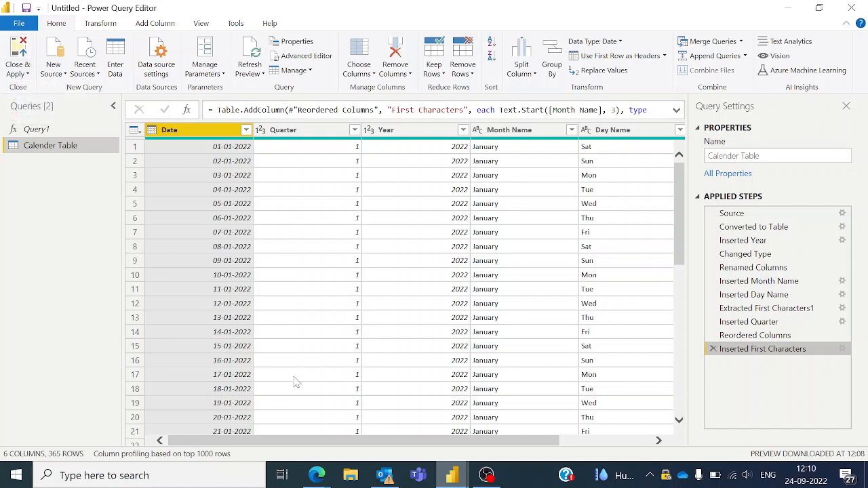
left_click(487, 478)
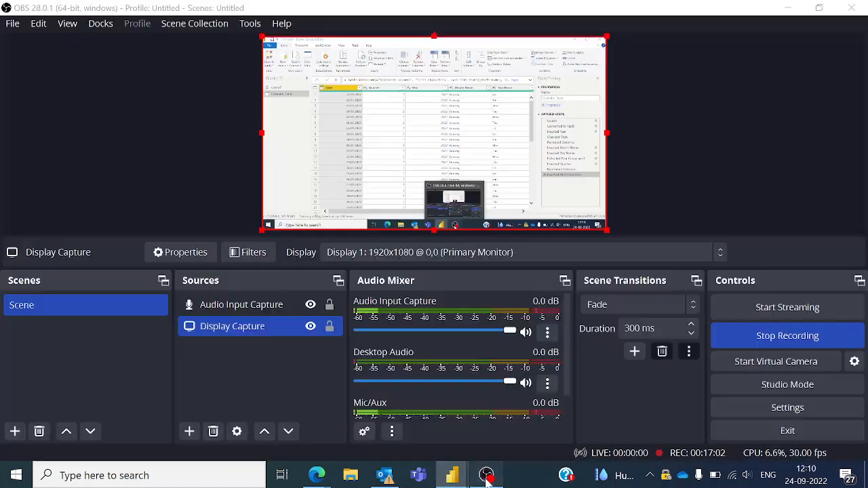